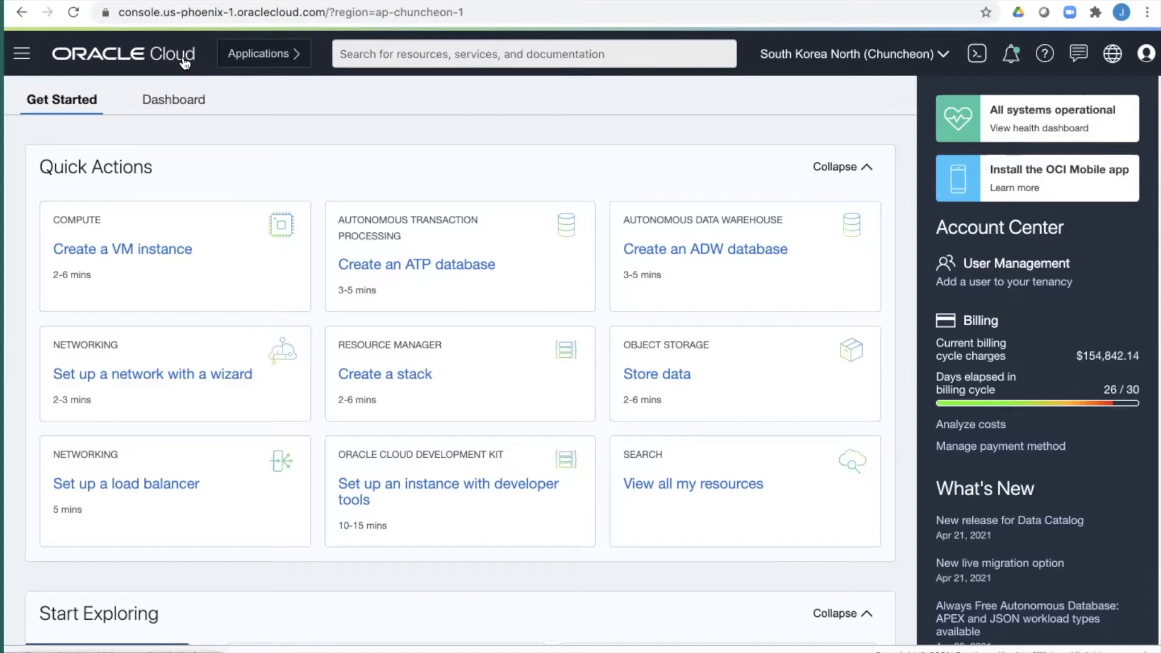
# Check the signed-in profile's tenancy and the selected region
pyautogui.click(1145, 55)
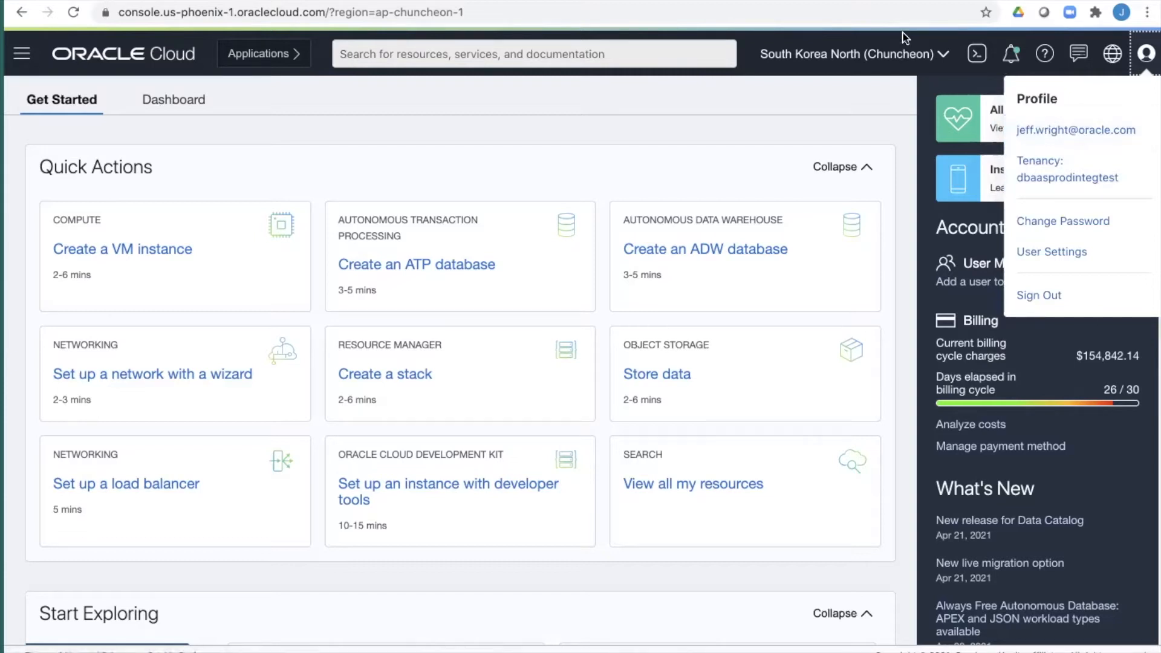
pyautogui.click(908, 54)
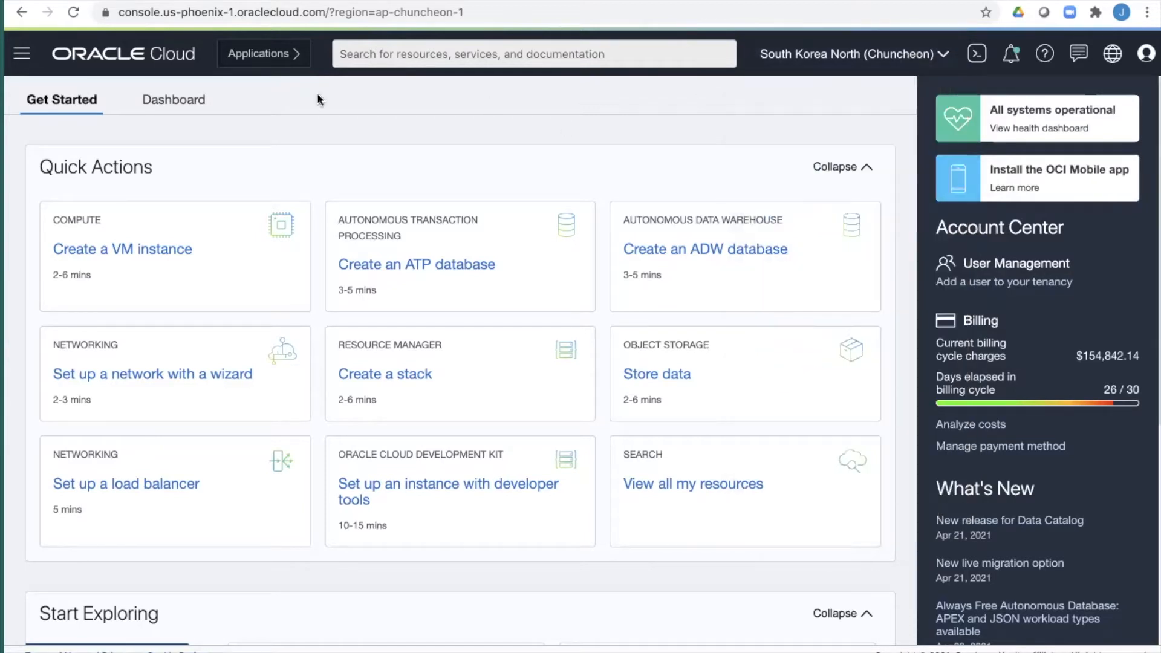
# Open the Exadata Infrastructure list under Exadata Cloud@Customer
pyautogui.click(24, 54)
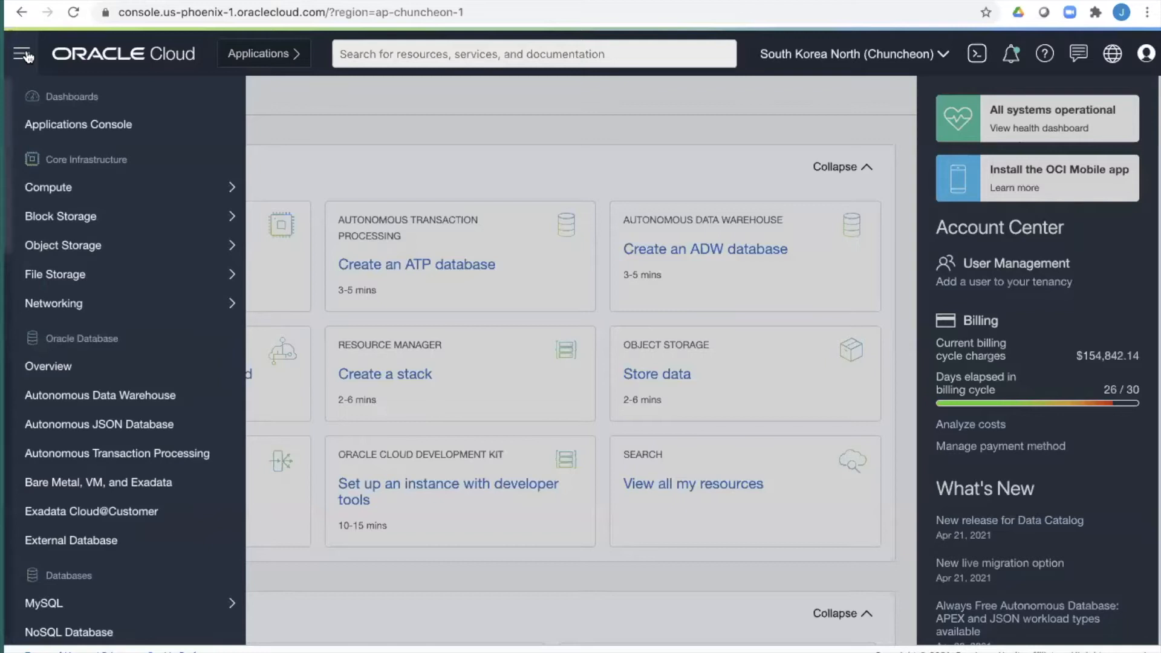
pyautogui.click(149, 505)
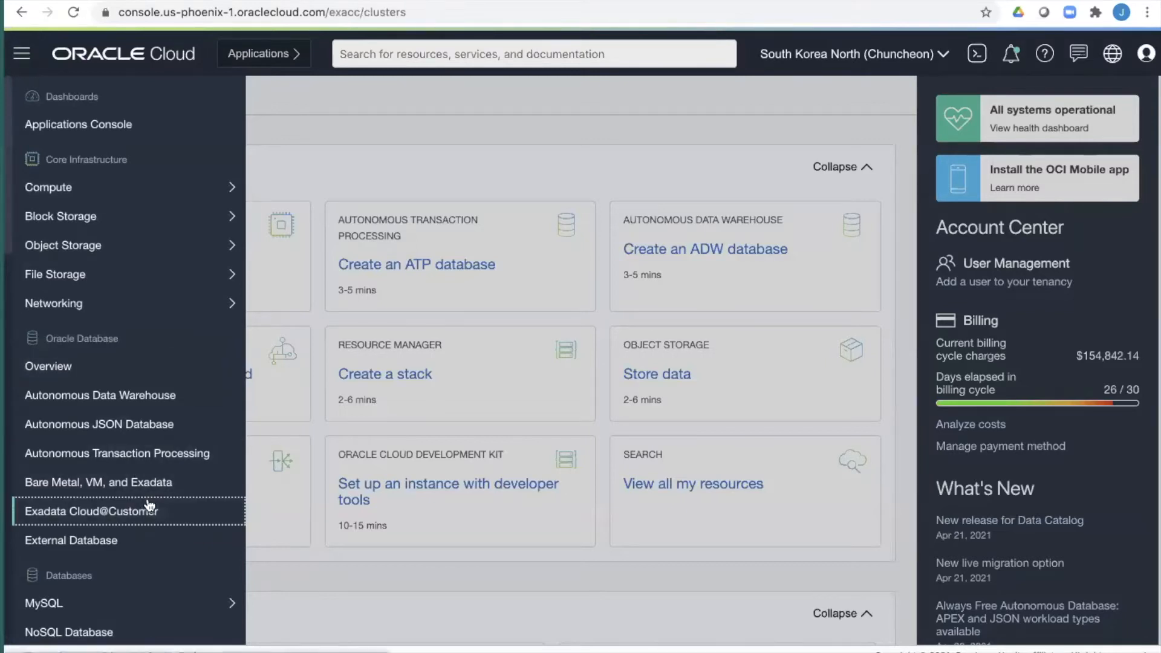
pyautogui.click(115, 418)
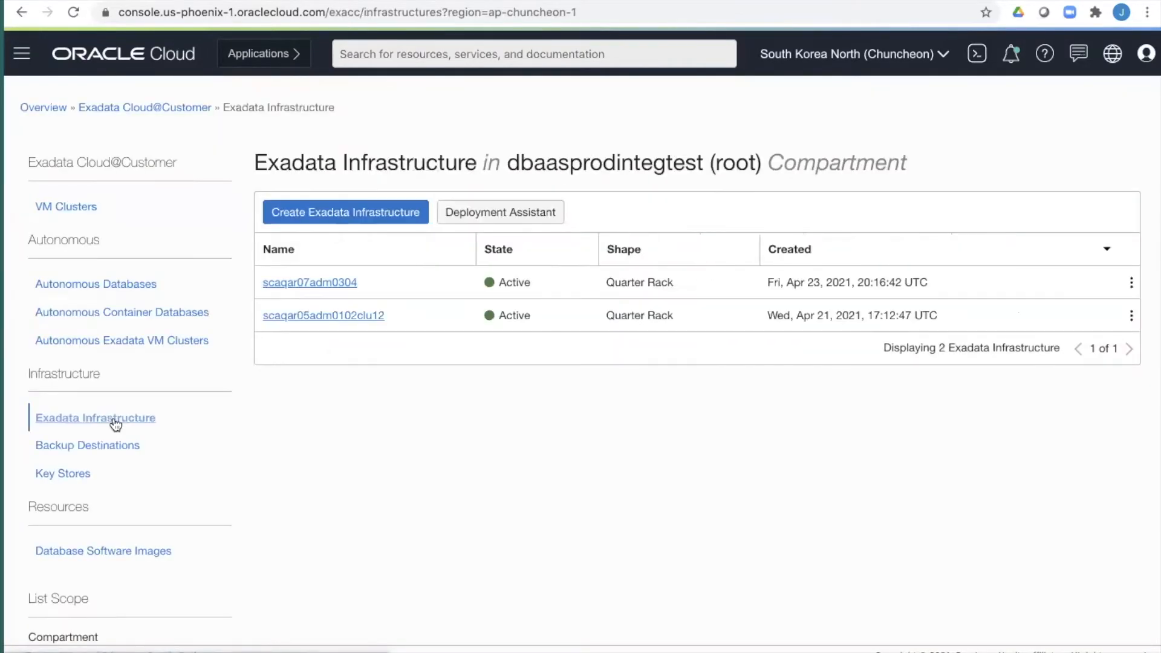
# Review the compartments available for the list and open the details of the scaqar07adm0304 infrastructure
pyautogui.scroll(-3, 113, 421)
pyautogui.click(190, 486)
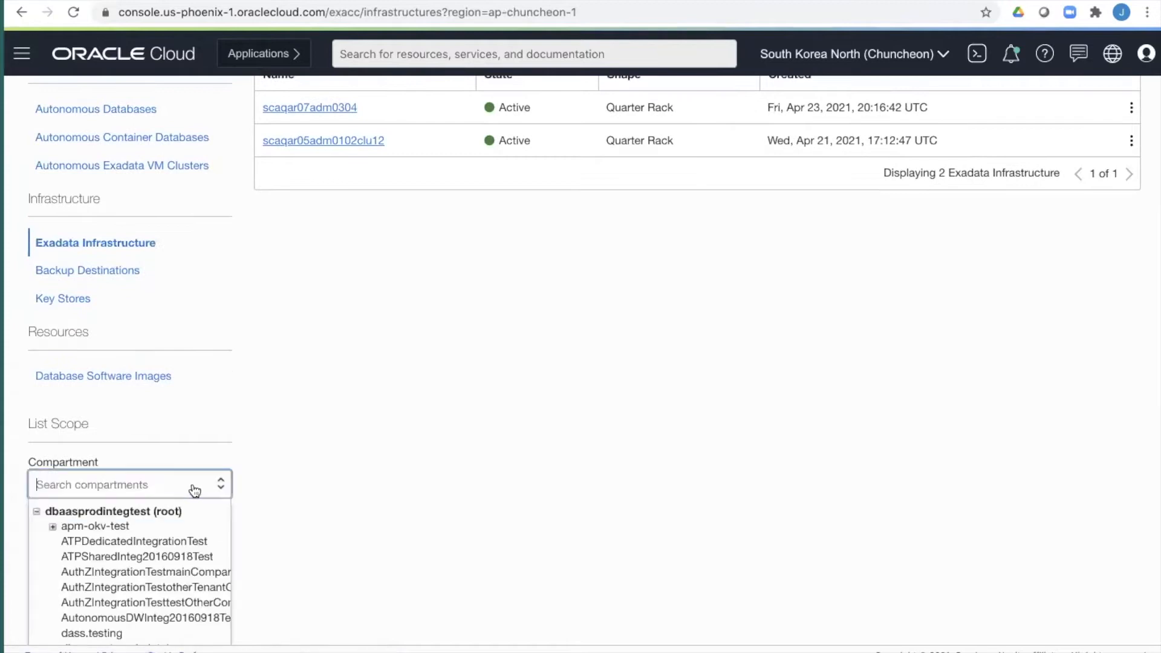
pyautogui.click(361, 416)
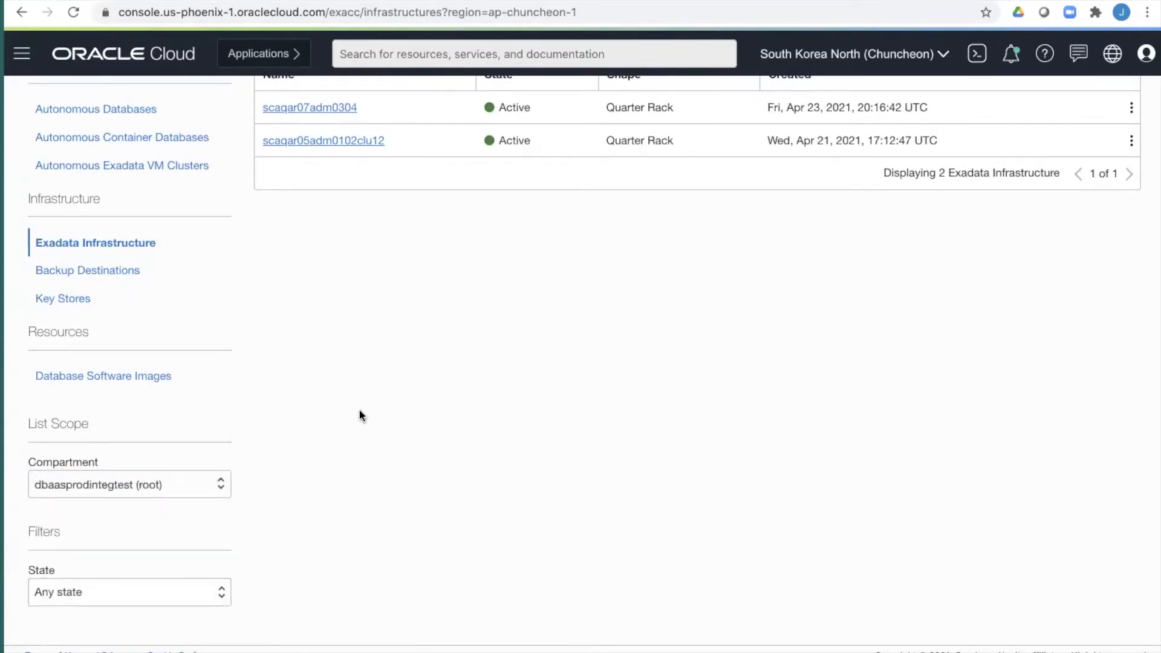
pyautogui.scroll(3, 361, 416)
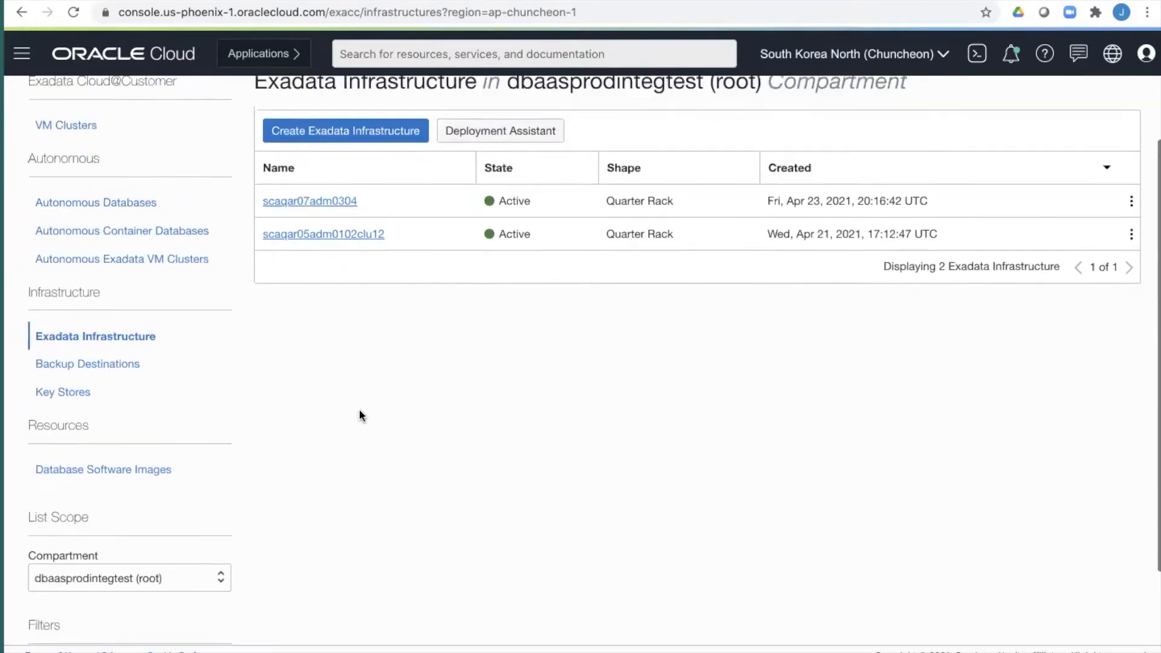
pyautogui.click(337, 279)
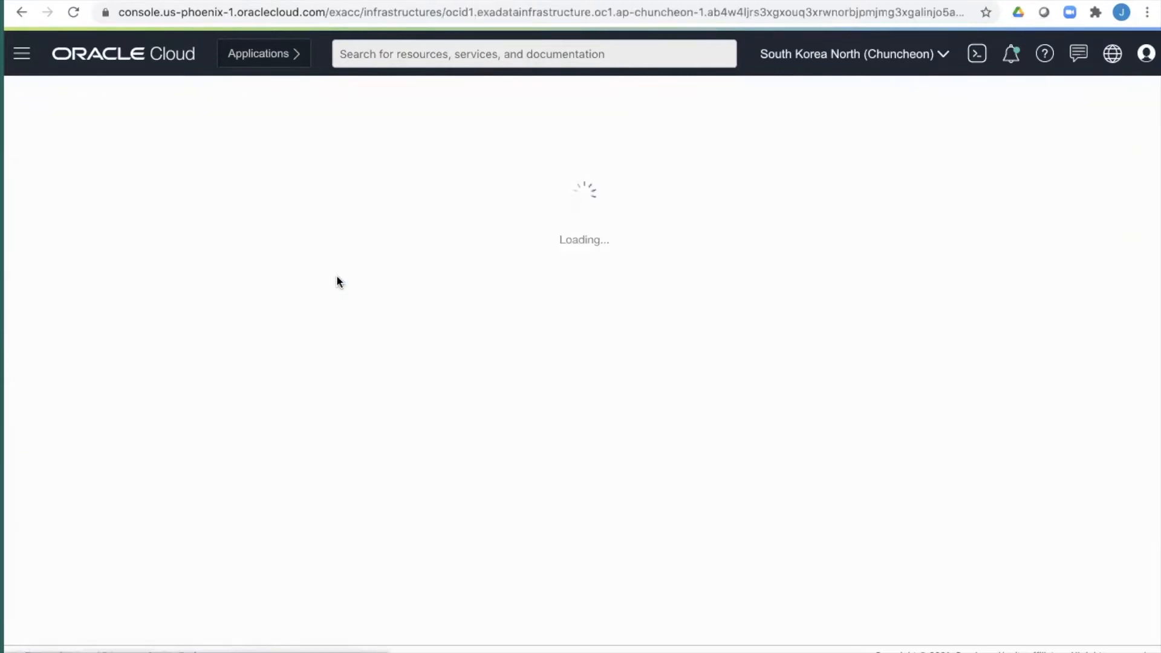
pyautogui.moveTo(435, 138); pyautogui.dragTo(239, 138)
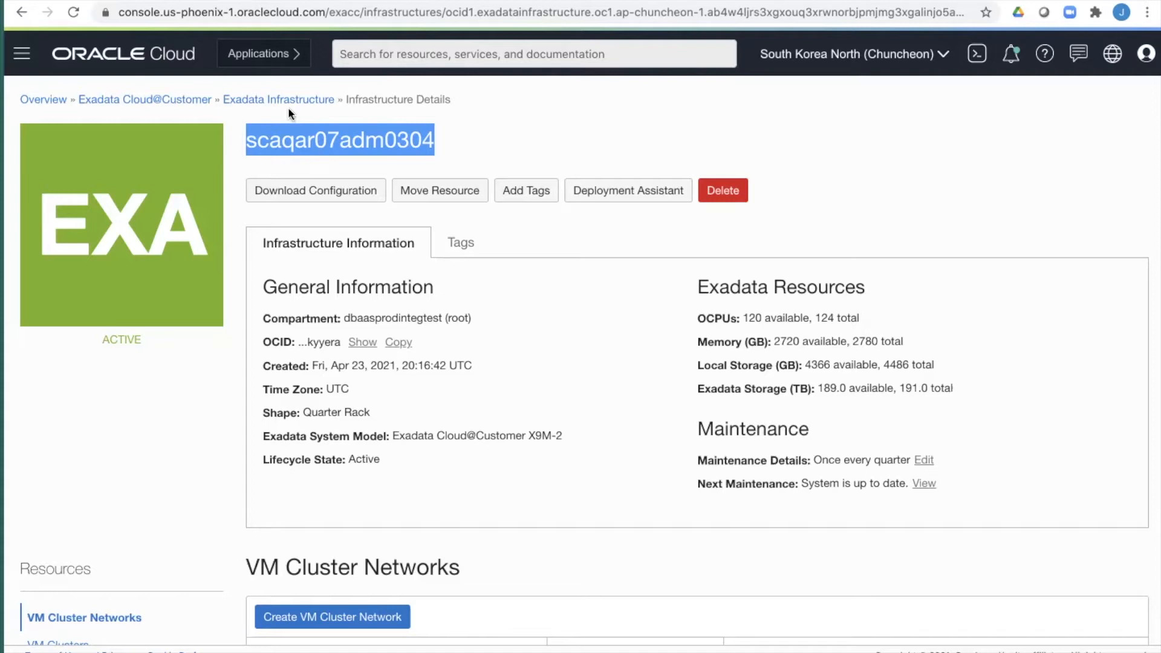
# Open the Operator Controls page of the Operator Access Control service
pyautogui.click(22, 54)
pyautogui.scroll(-3, 94, 478)
pyautogui.scroll(-2, 101, 488)
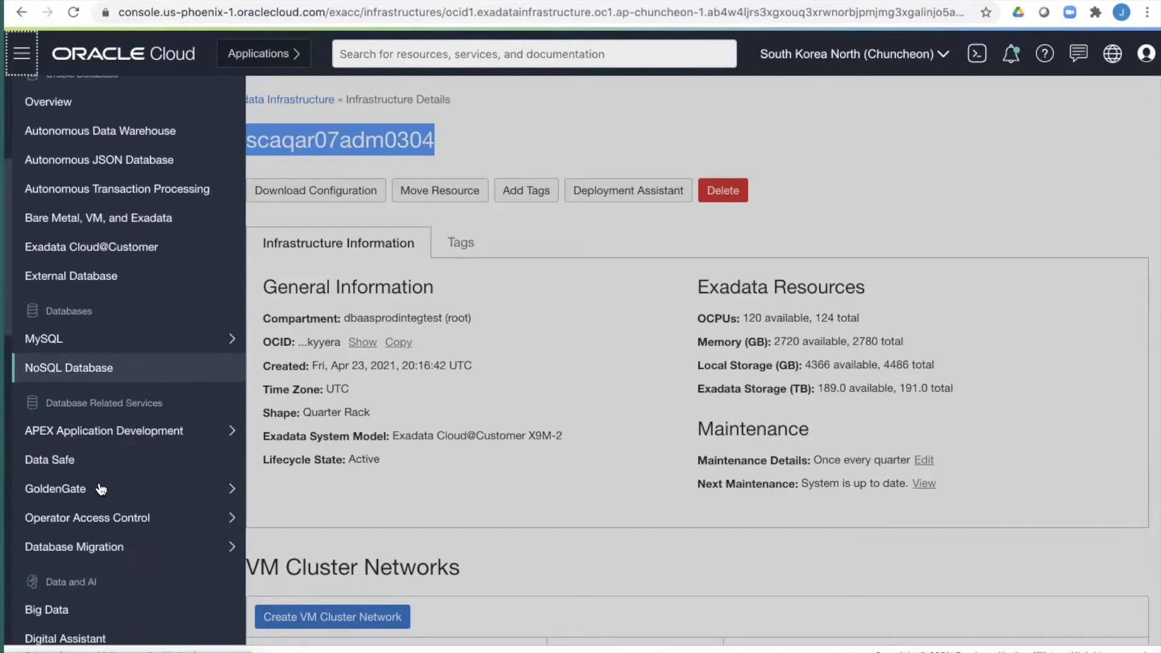
pyautogui.moveTo(106, 521)
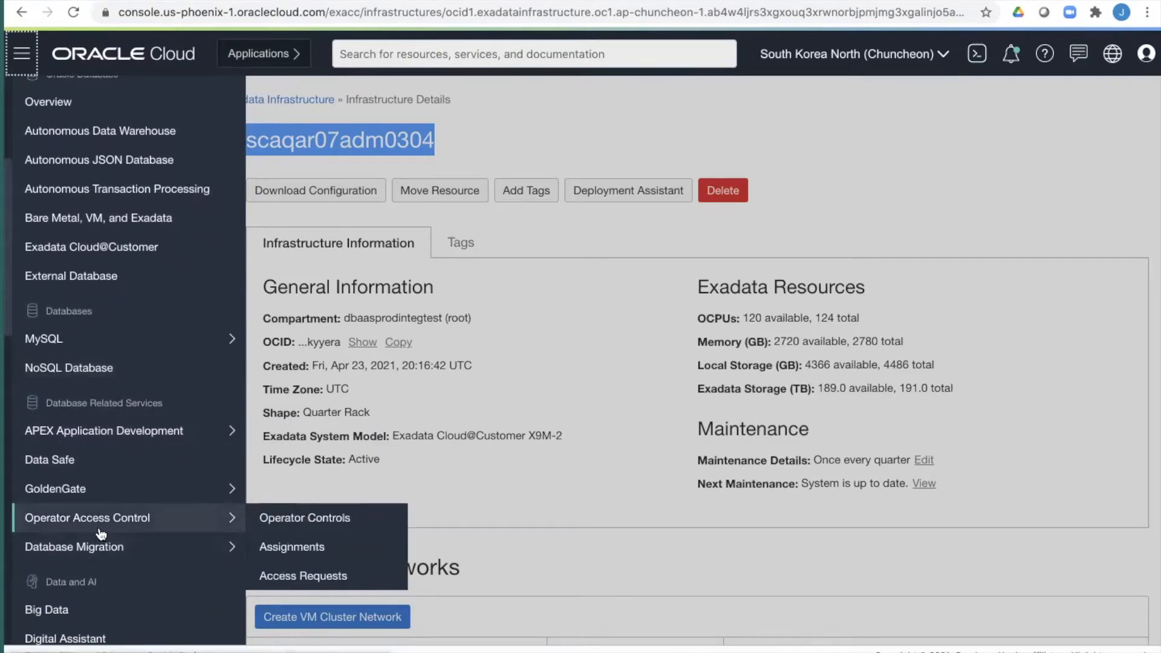
pyautogui.click(314, 519)
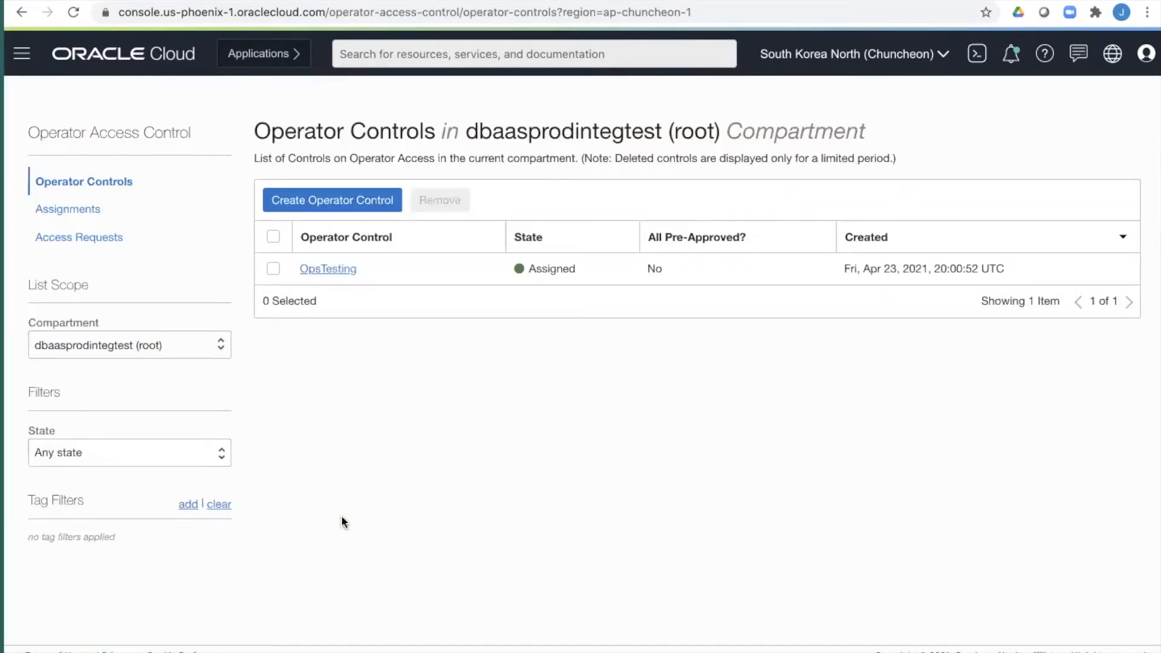
# Start a new operator control named JTWDEMOCONTROL in the dbaasprodintegtest (root) compartment
pyautogui.click(349, 206)
pyautogui.click(466, 234)
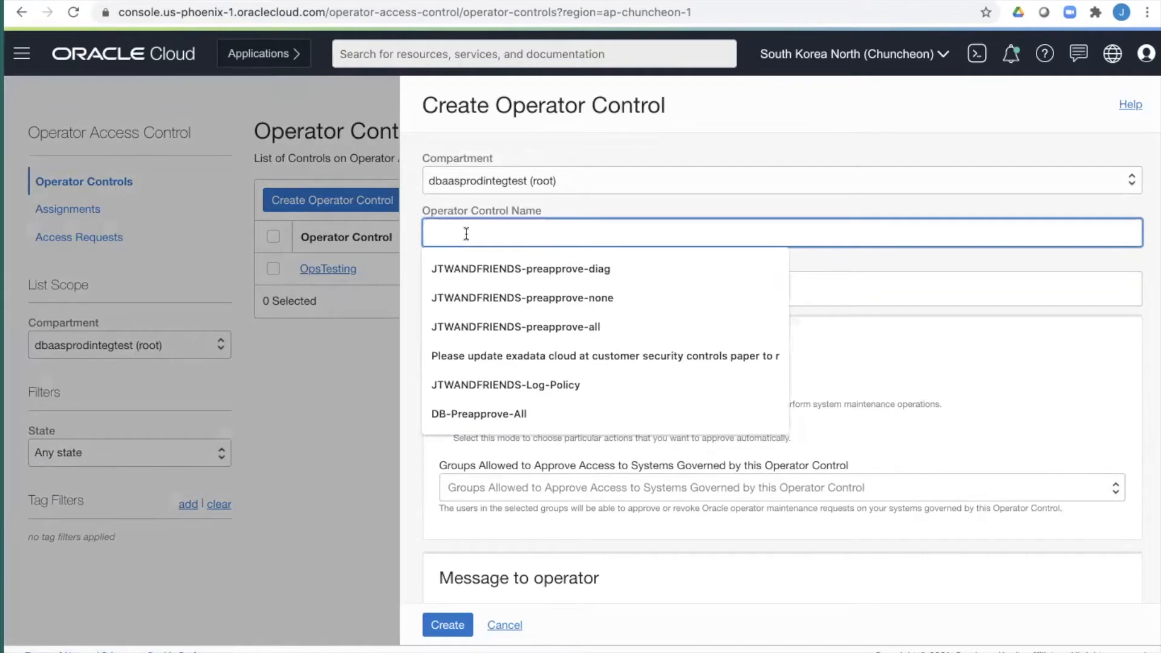
pyautogui.write('JTWDEMO')
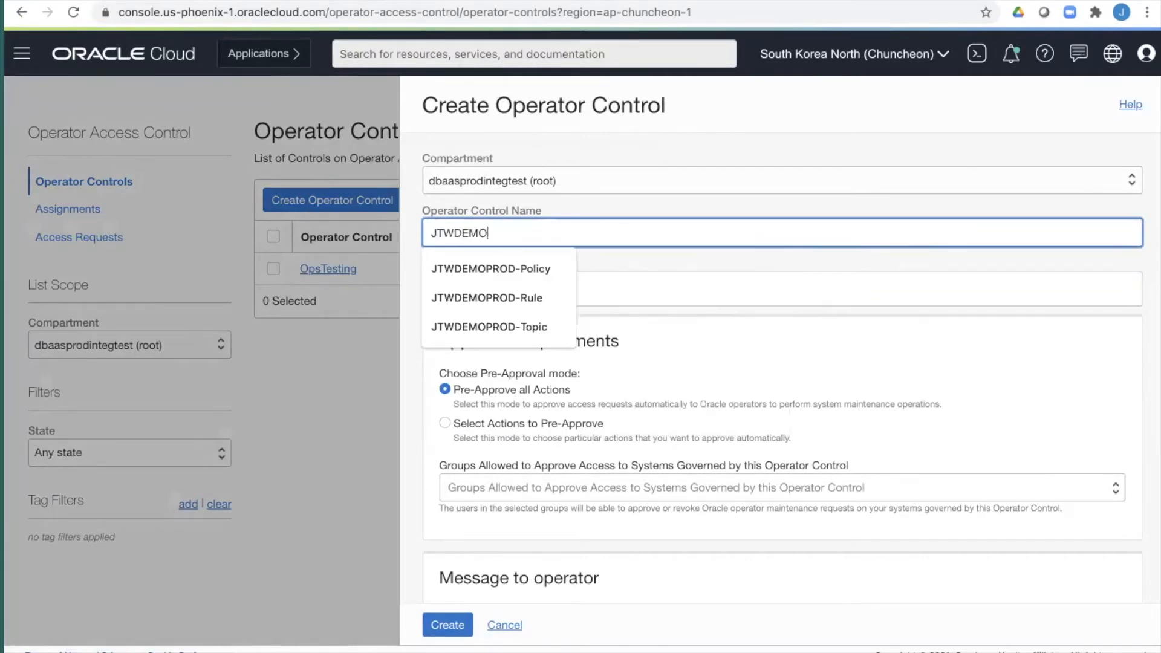
pyautogui.write('CONTROL')
pyautogui.scroll(-2, 486, 277)
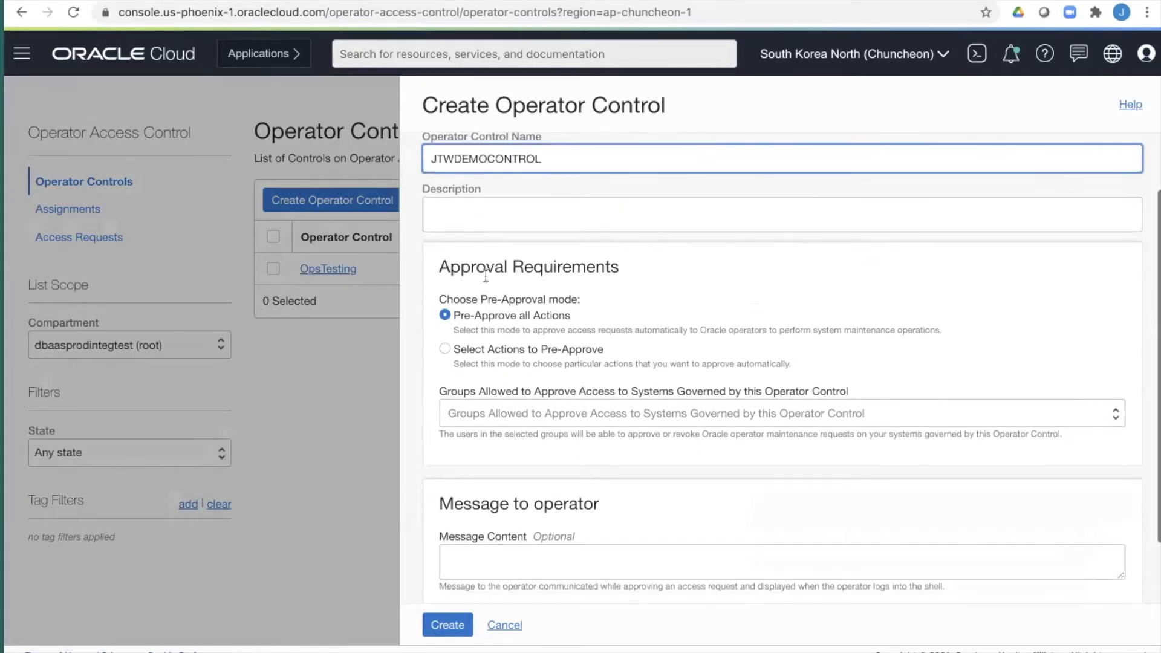
# Set the pre-approval mode to Select Actions to Pre-Approve and review the actions that can be pre-approved
pyautogui.click(492, 316)
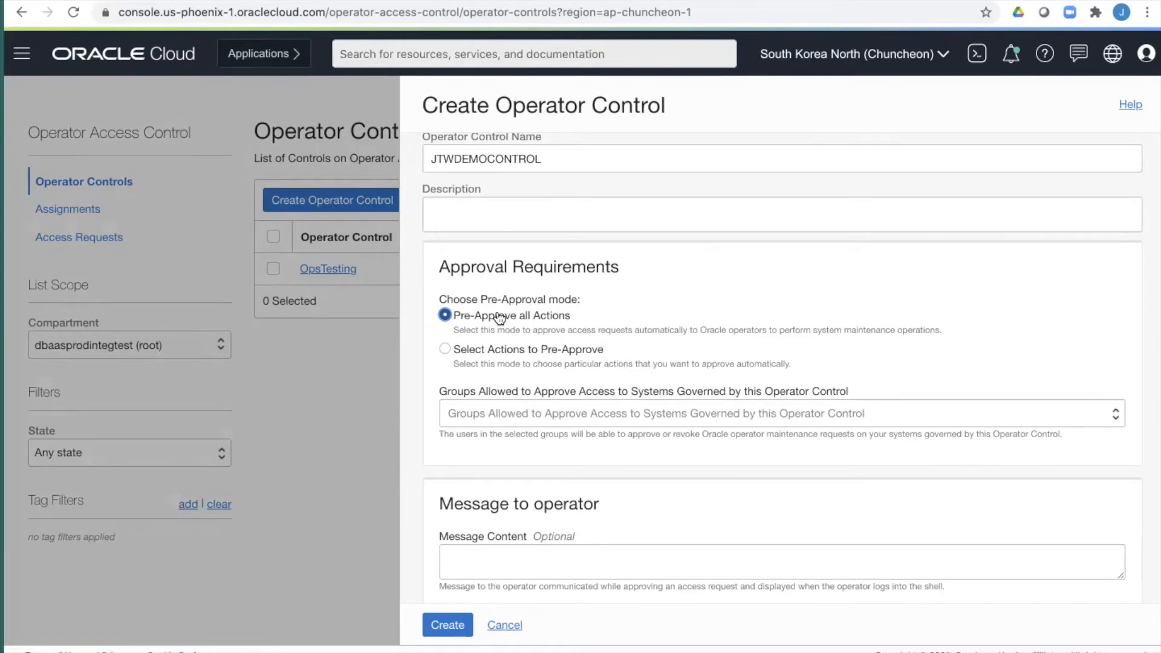
pyautogui.click(489, 354)
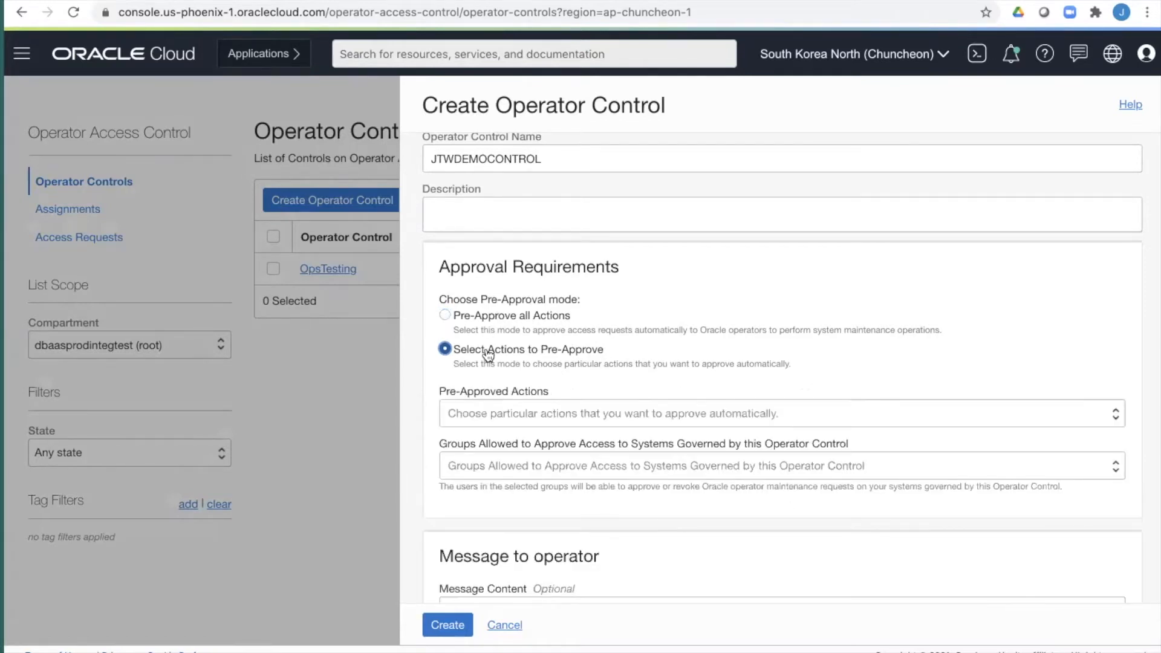
pyautogui.click(513, 414)
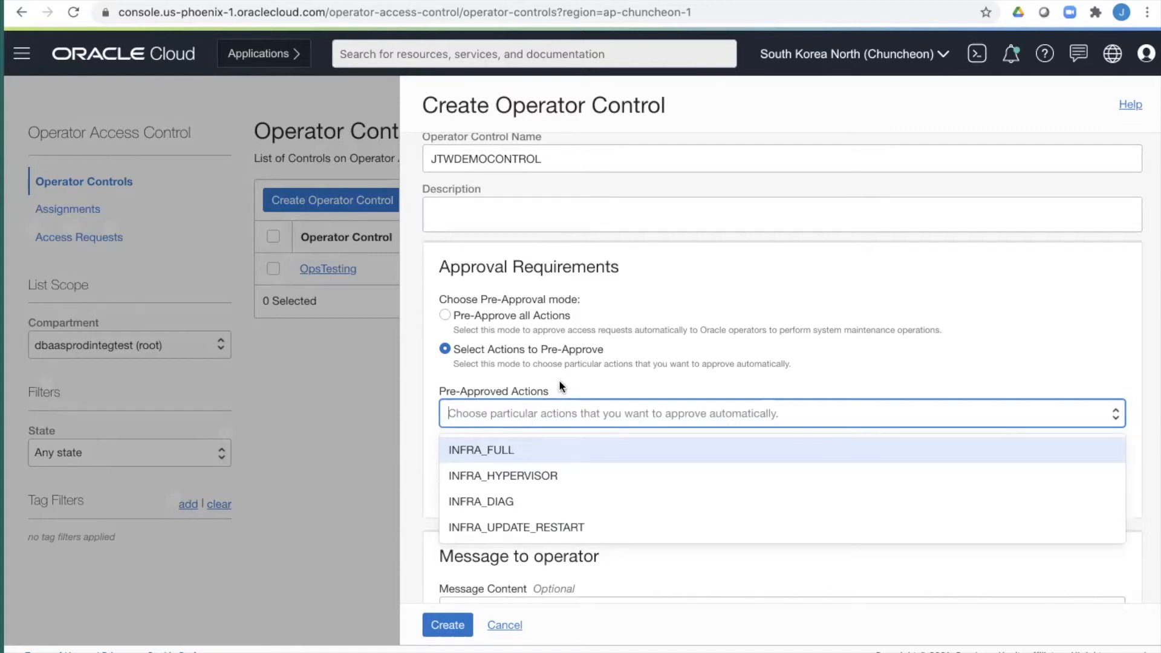
# Make JEFFANDFRIENDS-OPCTL-GROUP the group allowed to approve access, leaving the pre-approved actions empty
pyautogui.click(544, 459)
pyautogui.scroll(-2, 544, 462)
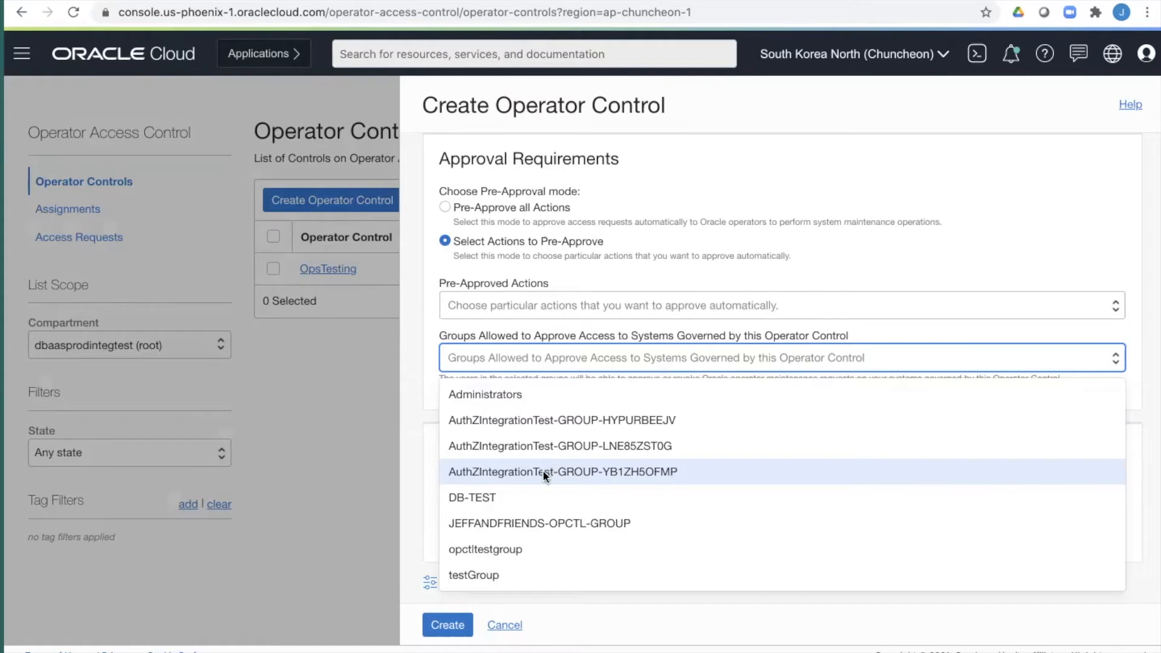
pyautogui.click(531, 545)
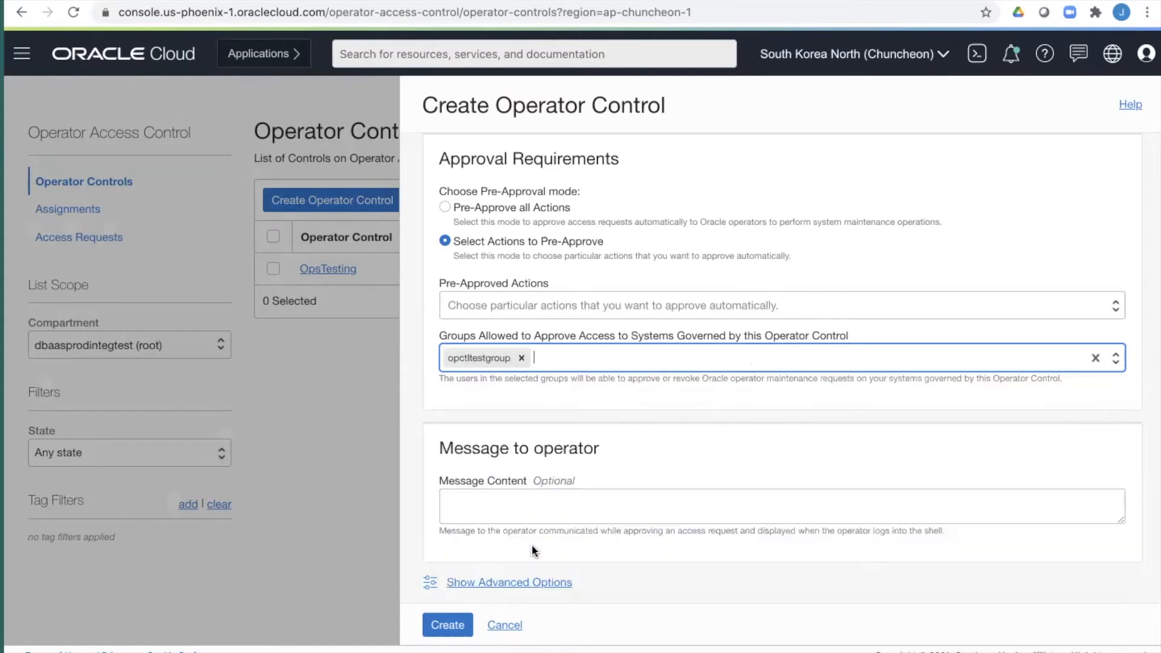
pyautogui.click(1095, 358)
pyautogui.click(799, 523)
# Enter "Optional banner" as the message content shown to the operator
pyautogui.click(796, 507)
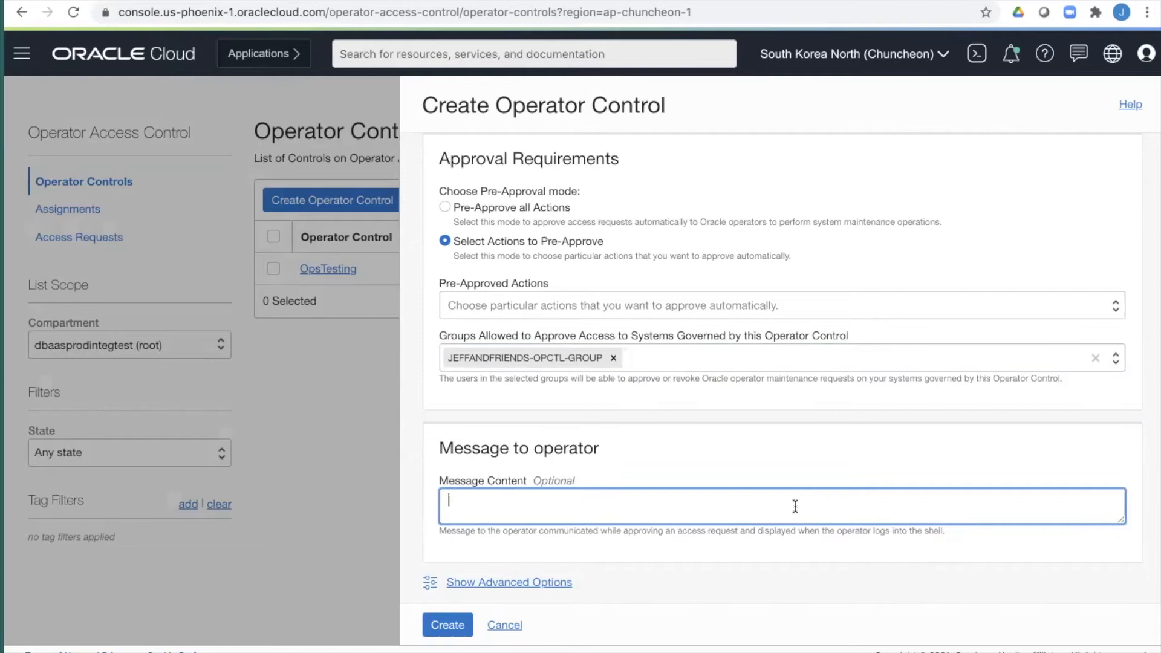
pyautogui.write('Optional banner')
pyautogui.scroll(2, 906, 442)
pyautogui.scroll(-2, 905, 443)
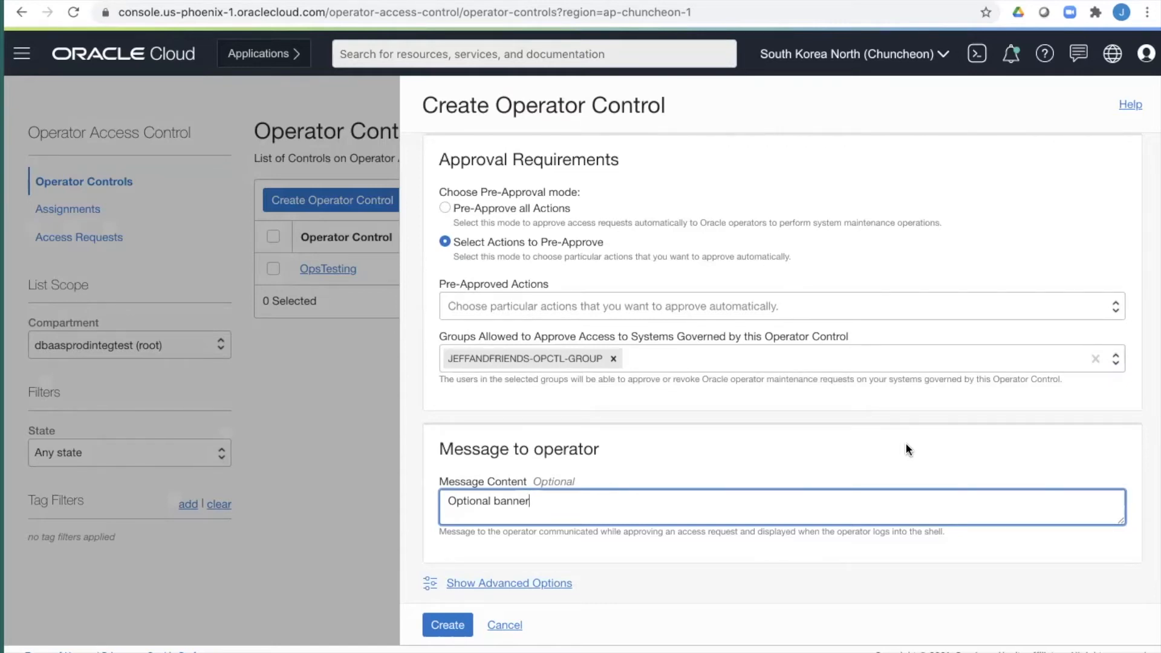
# Describe the operator control as "Demonstration control" and create it
pyautogui.click(448, 625)
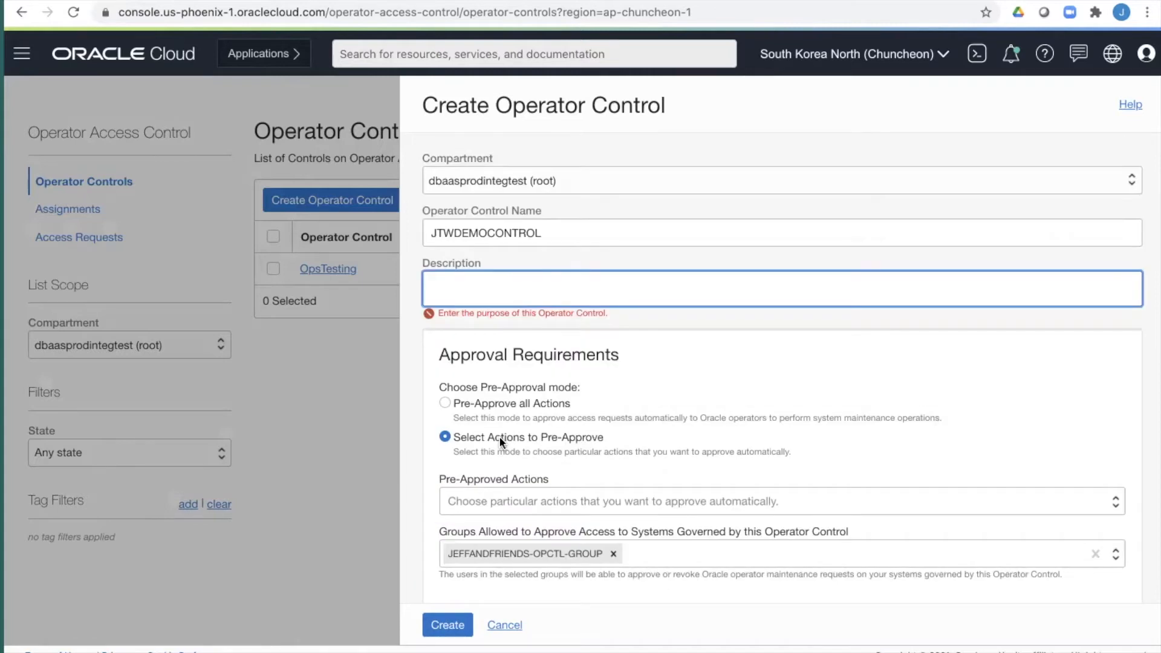
pyautogui.write('Demonstration control')
pyautogui.click(448, 625)
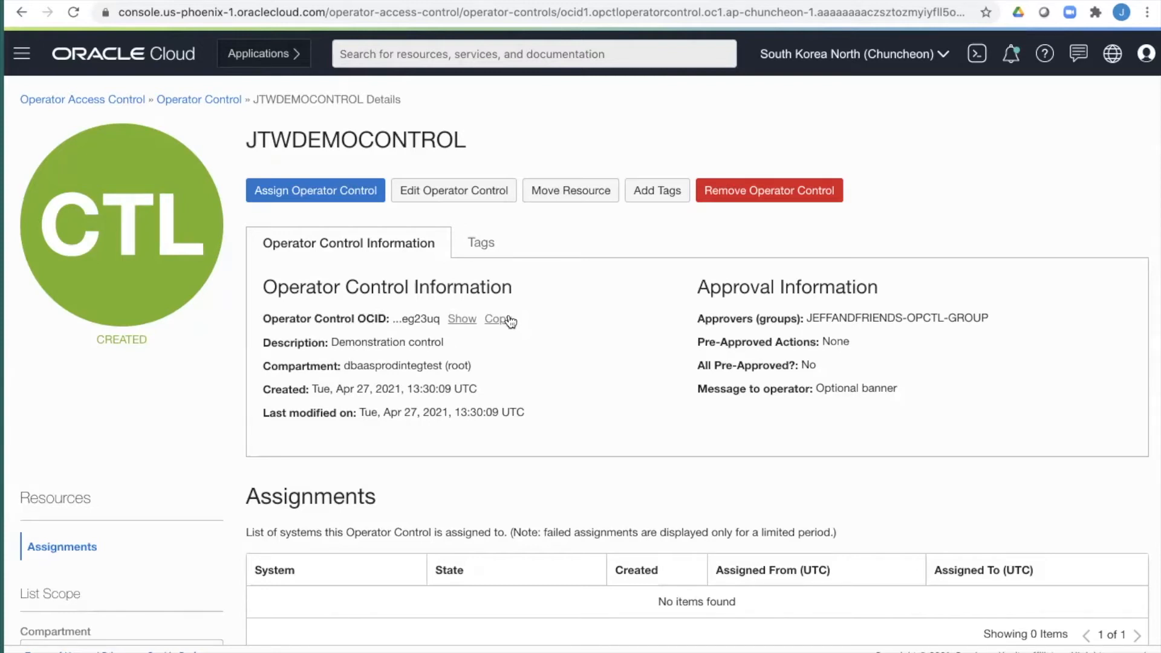
# Open the Notifications service's list of topics under Application Integration
pyautogui.click(21, 56)
pyautogui.scroll(-5, 66, 275)
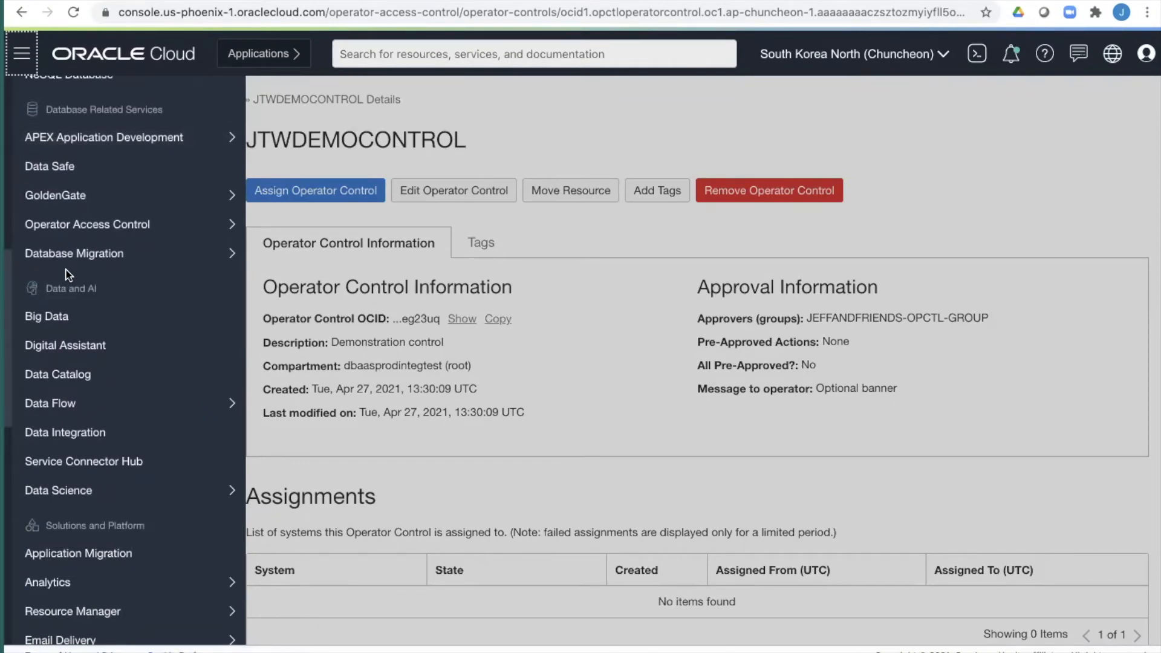
pyautogui.scroll(-5, 67, 275)
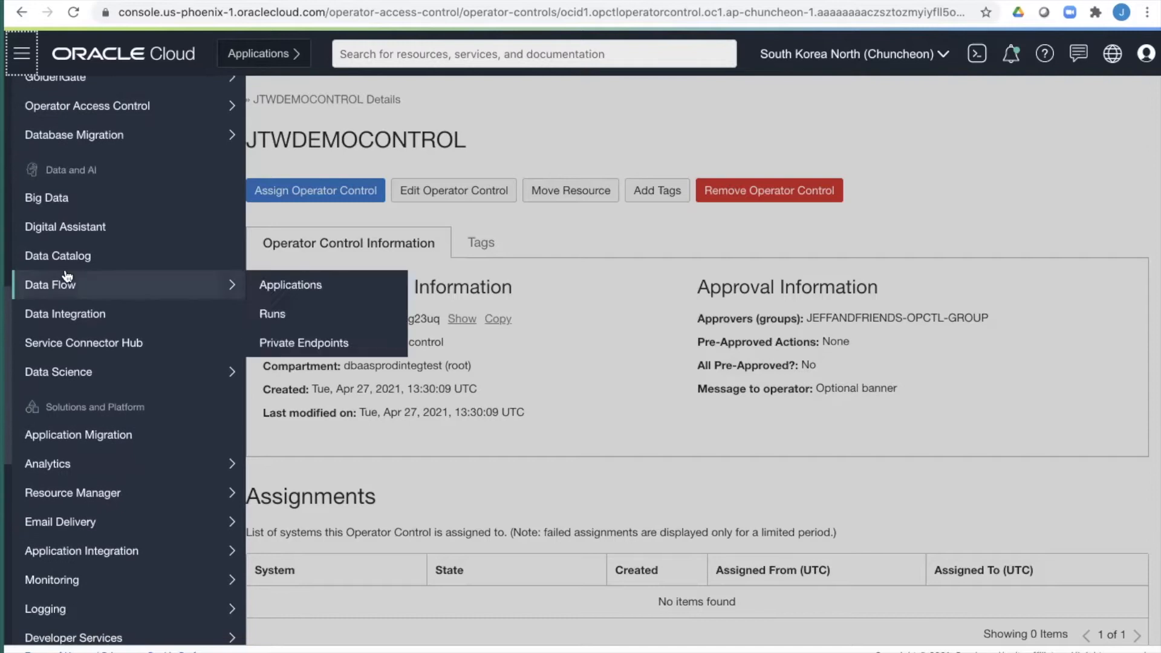
pyautogui.moveTo(75, 395)
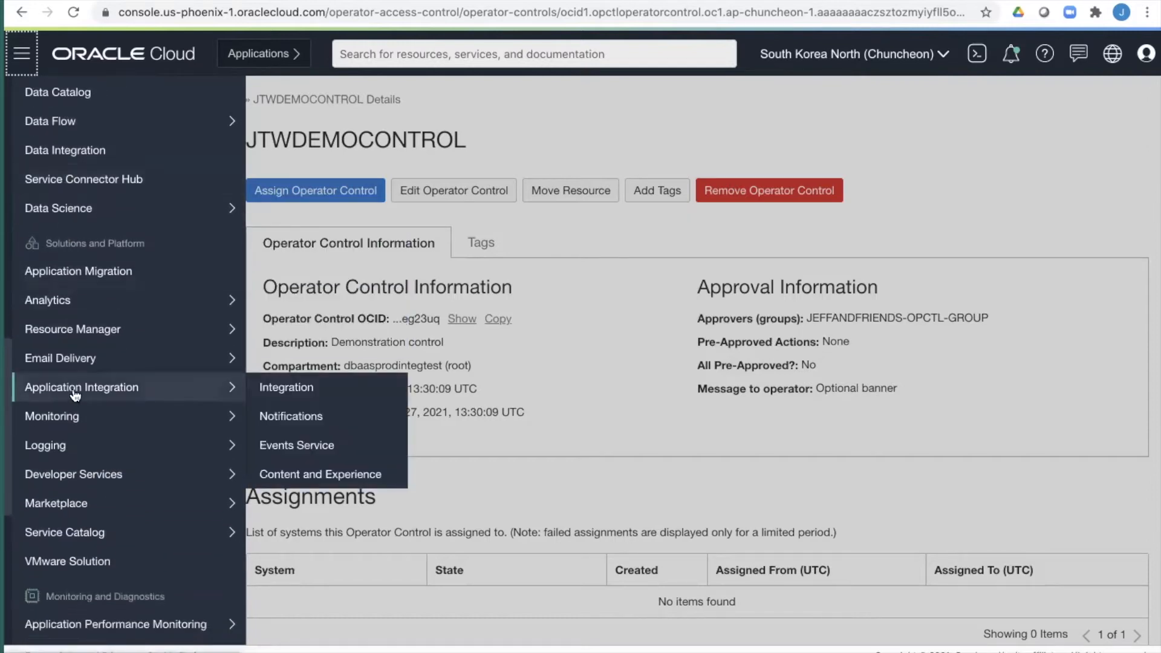
pyautogui.click(289, 416)
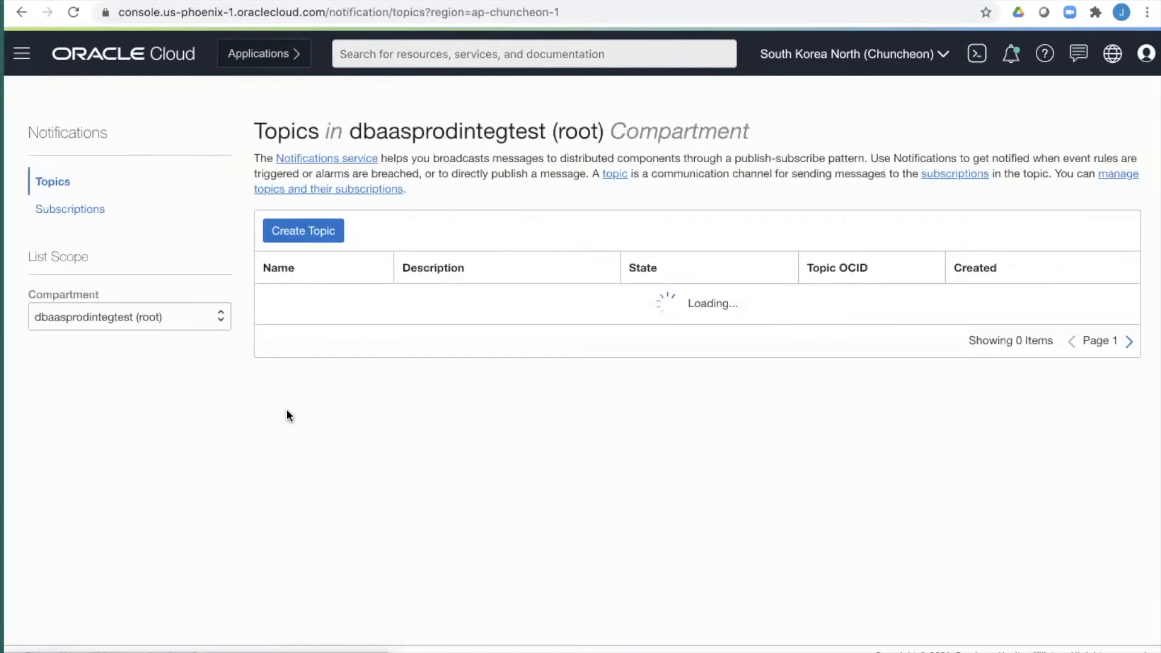
# Create a topic named JTWDEMOTOPIC with the description "topic for OpCtl notifications"
pyautogui.click(307, 234)
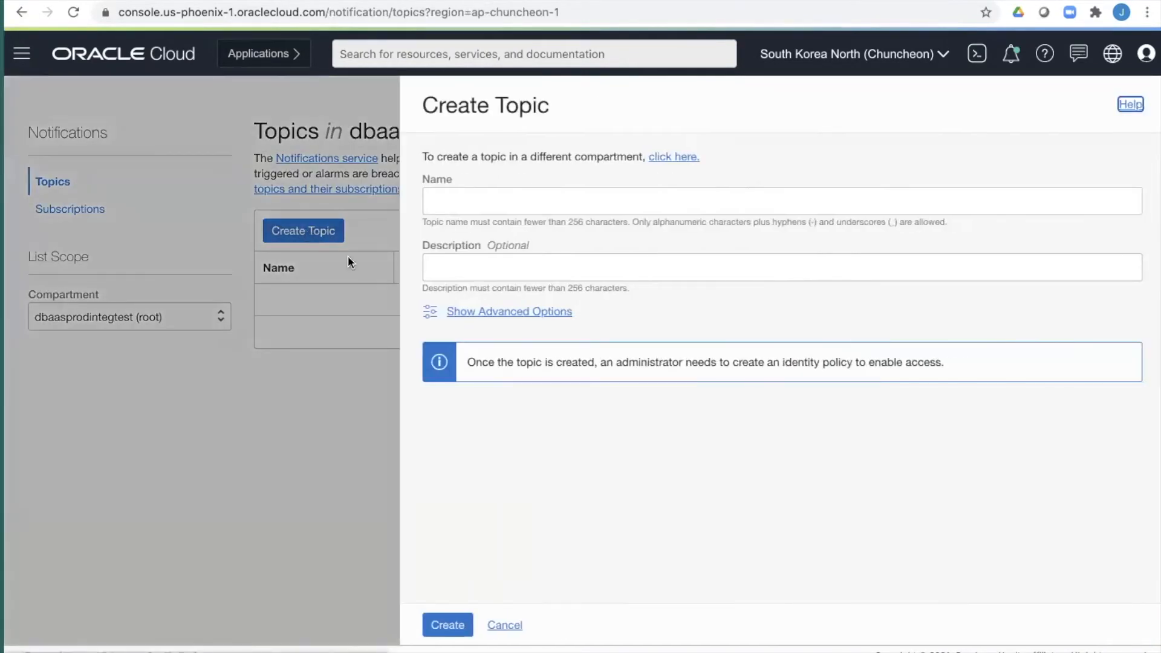
pyautogui.click(546, 212)
pyautogui.write('JTWDEMOTOPIC')
pyautogui.click(623, 267)
pyautogui.click(625, 309)
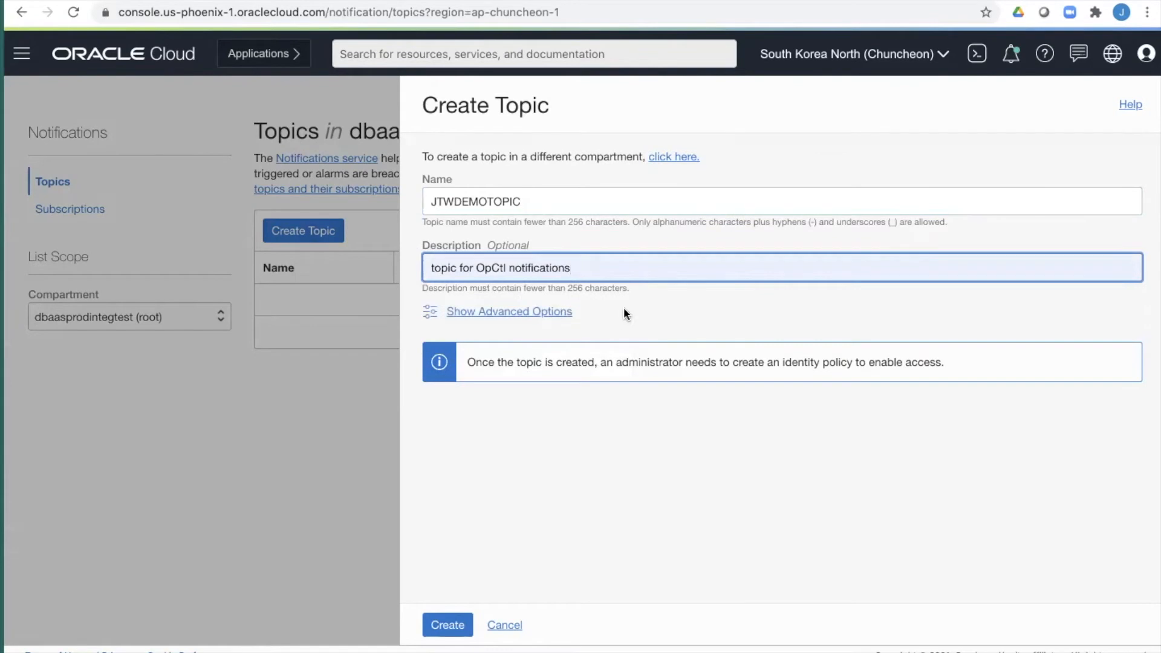
pyautogui.click(446, 625)
# Create an Email subscription on JTWDEMOTOPIC using the subscriber's e-mail address
pyautogui.click(306, 303)
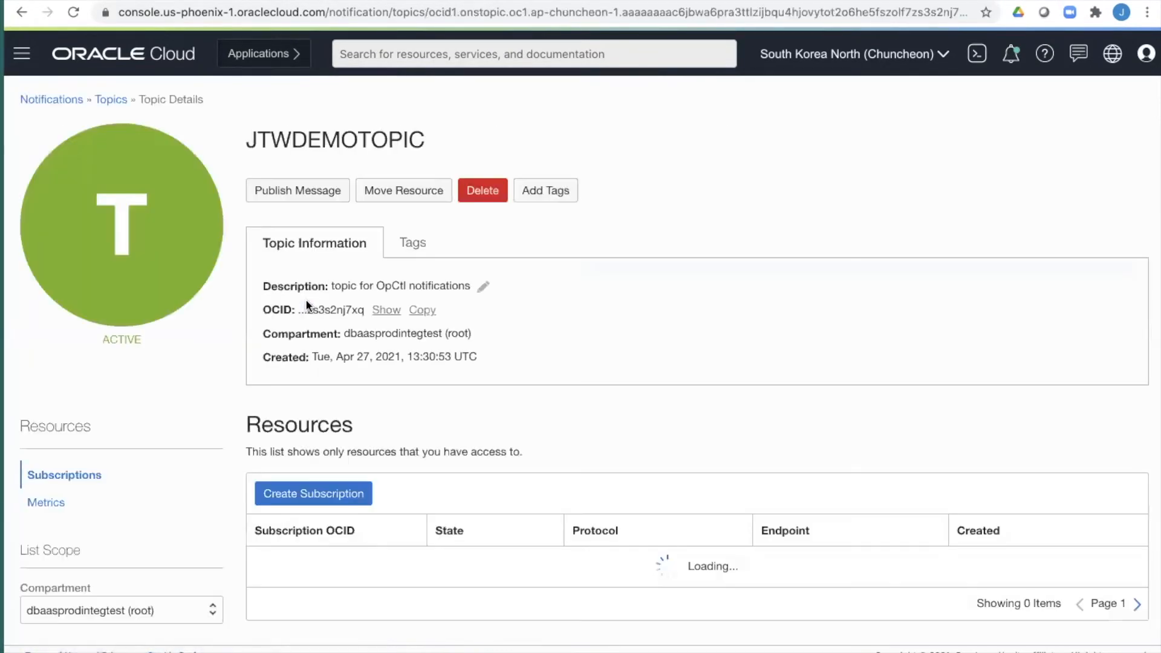
pyautogui.click(326, 495)
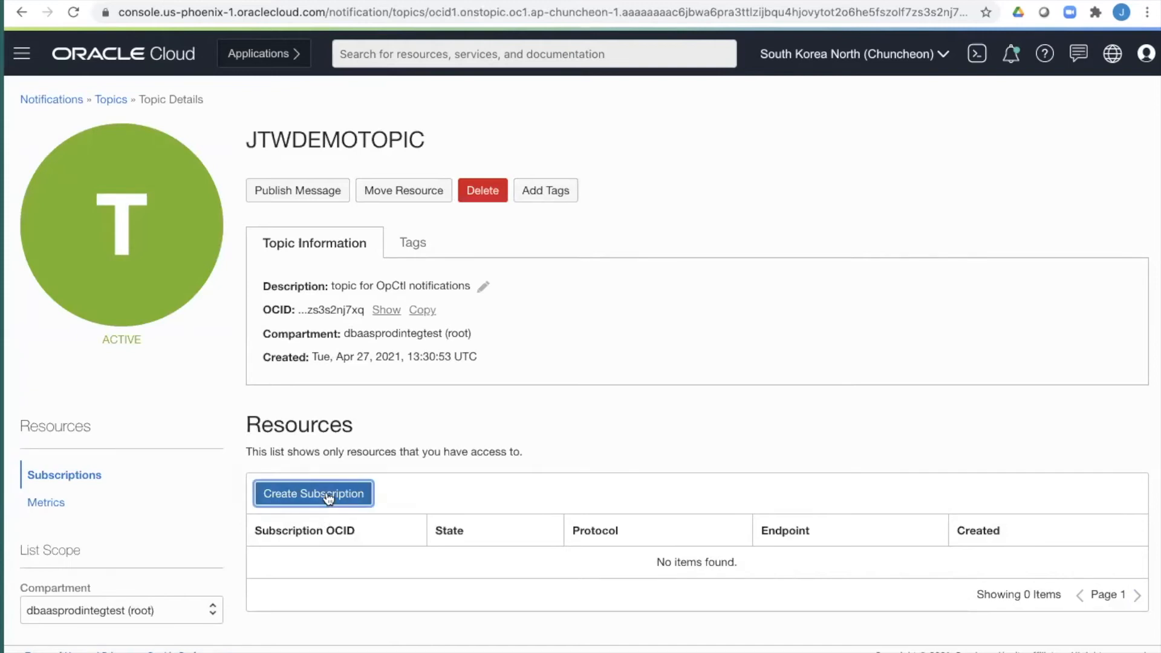
pyautogui.click(518, 304)
pyautogui.click(545, 332)
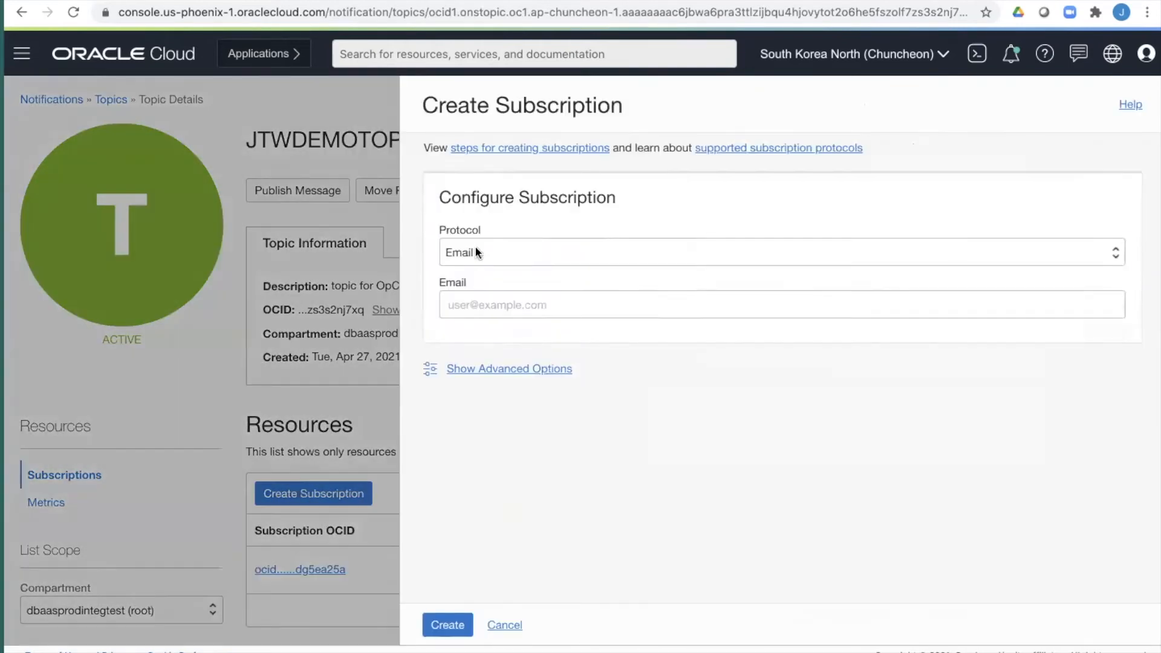
# Examine the protocols offered for a new subscription on JTWDEMOTOPIC and leave the form without creating one
pyautogui.click(474, 251)
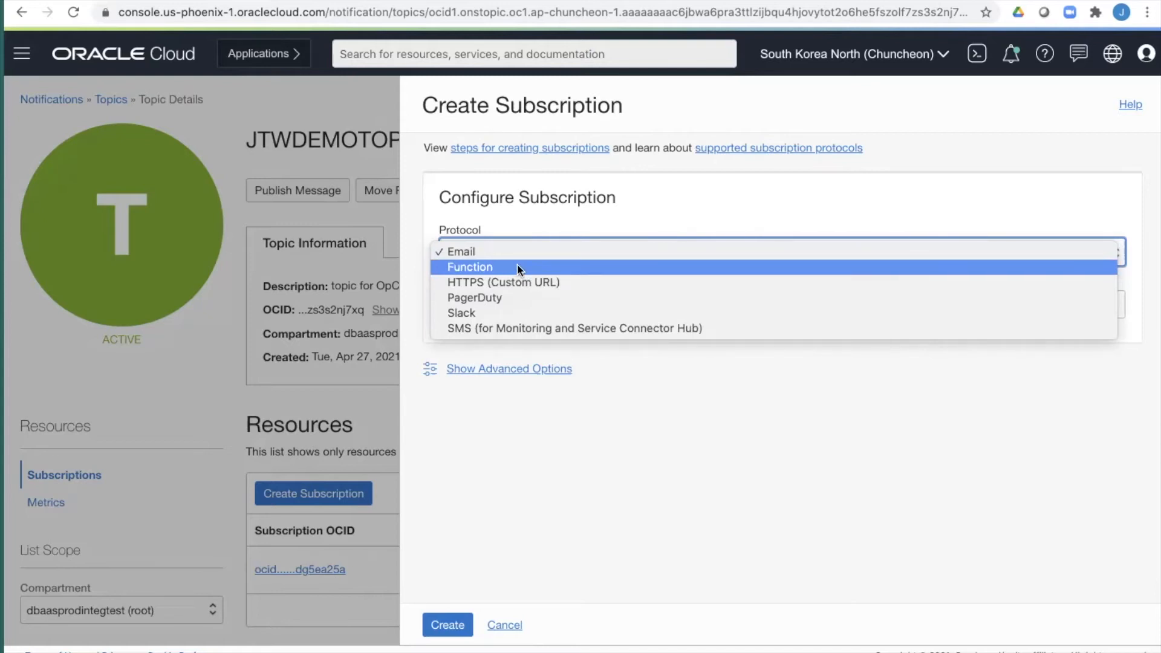
pyautogui.click(311, 349)
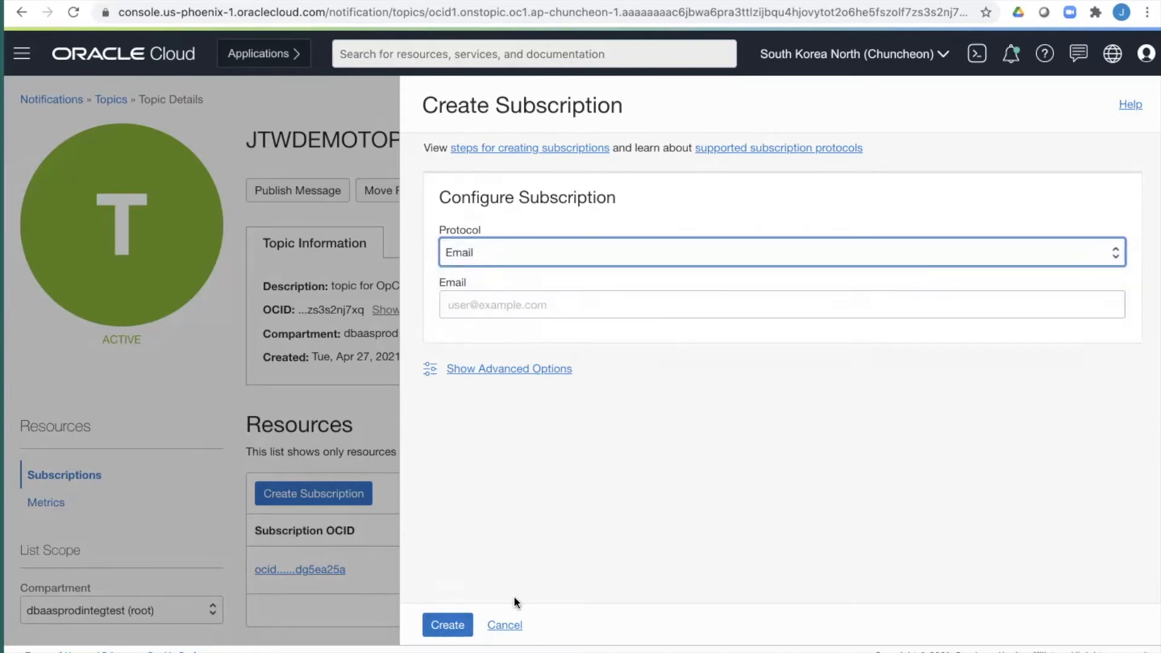
pyautogui.click(504, 626)
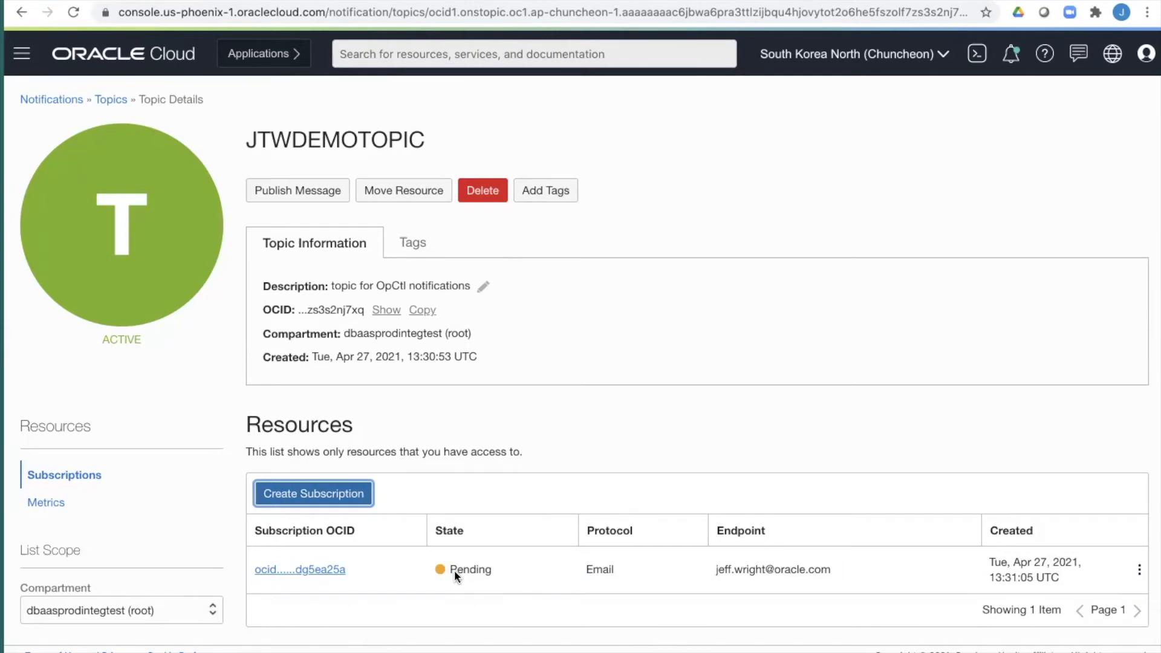
# Start a new Events Service rule named JTWDEMORULE with the description "rule for OpCtl events"
pyautogui.click(21, 53)
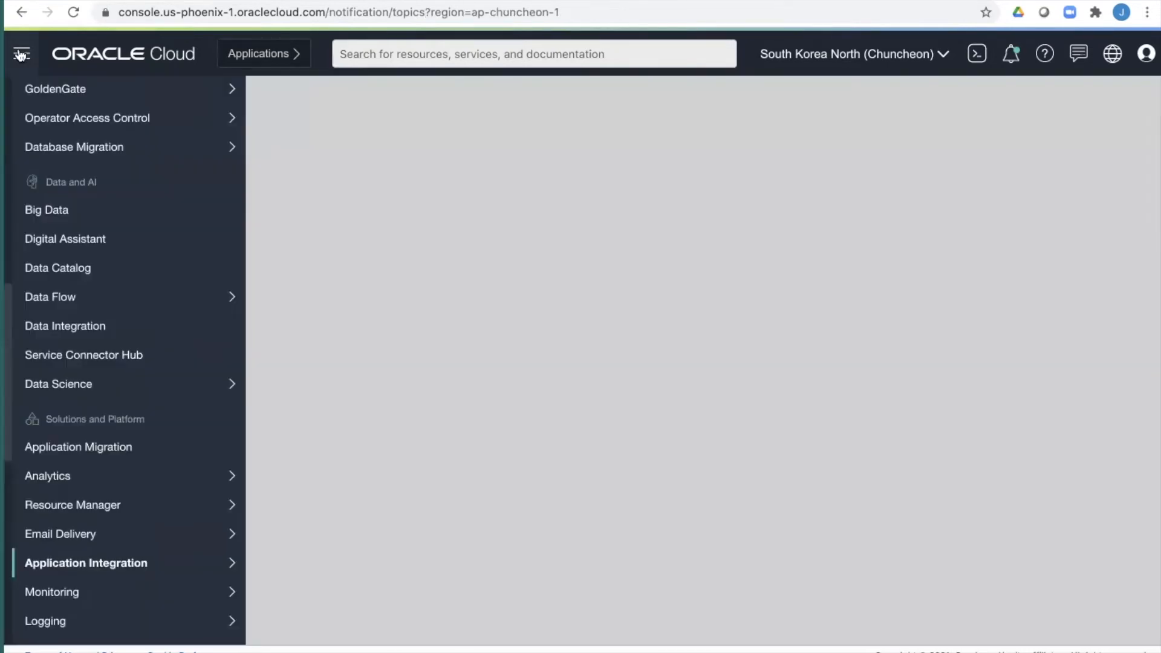
pyautogui.moveTo(78, 563)
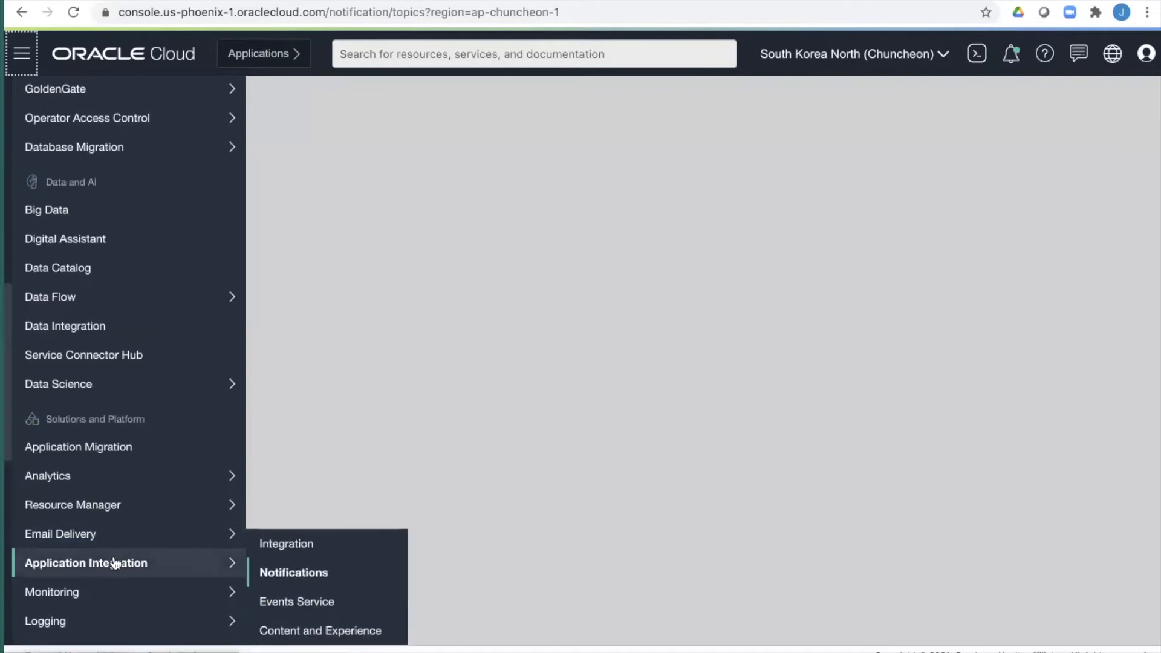
pyautogui.click(284, 602)
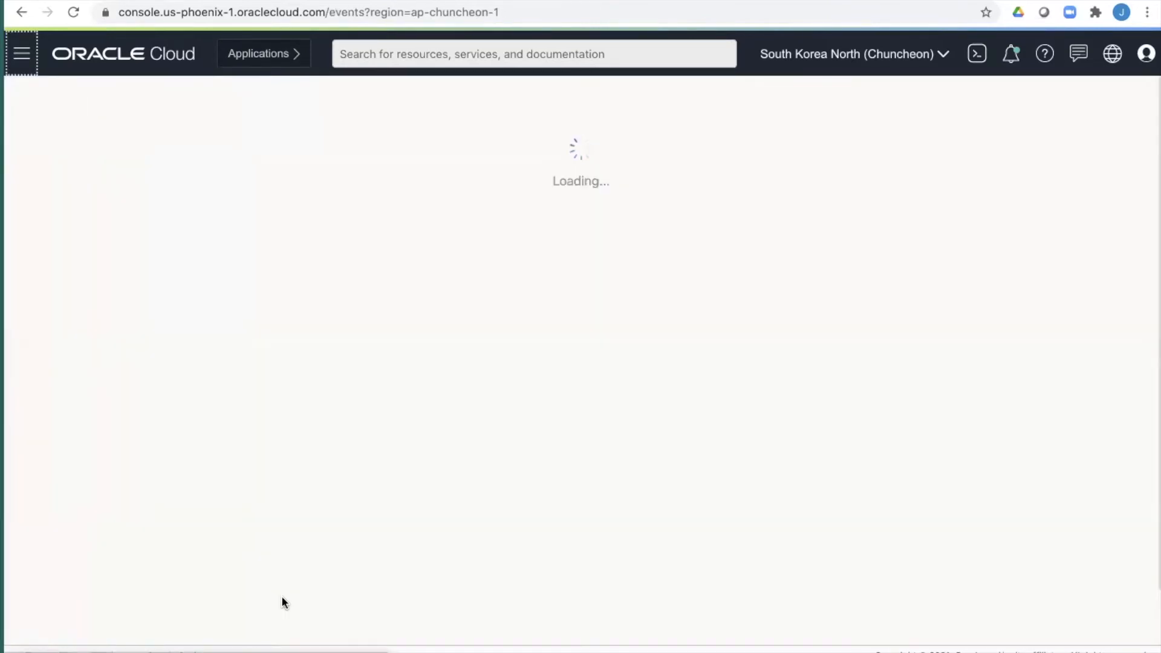
pyautogui.click(311, 200)
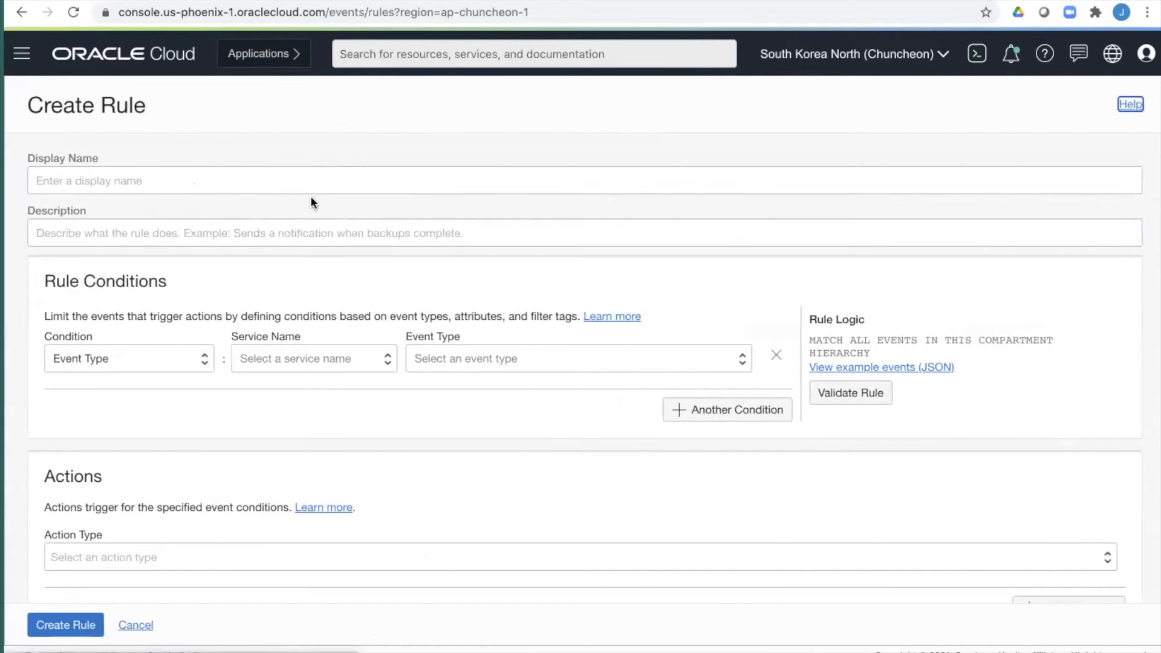
pyautogui.click(316, 181)
pyautogui.write('JTWDEMORULE')
pyautogui.click(304, 236)
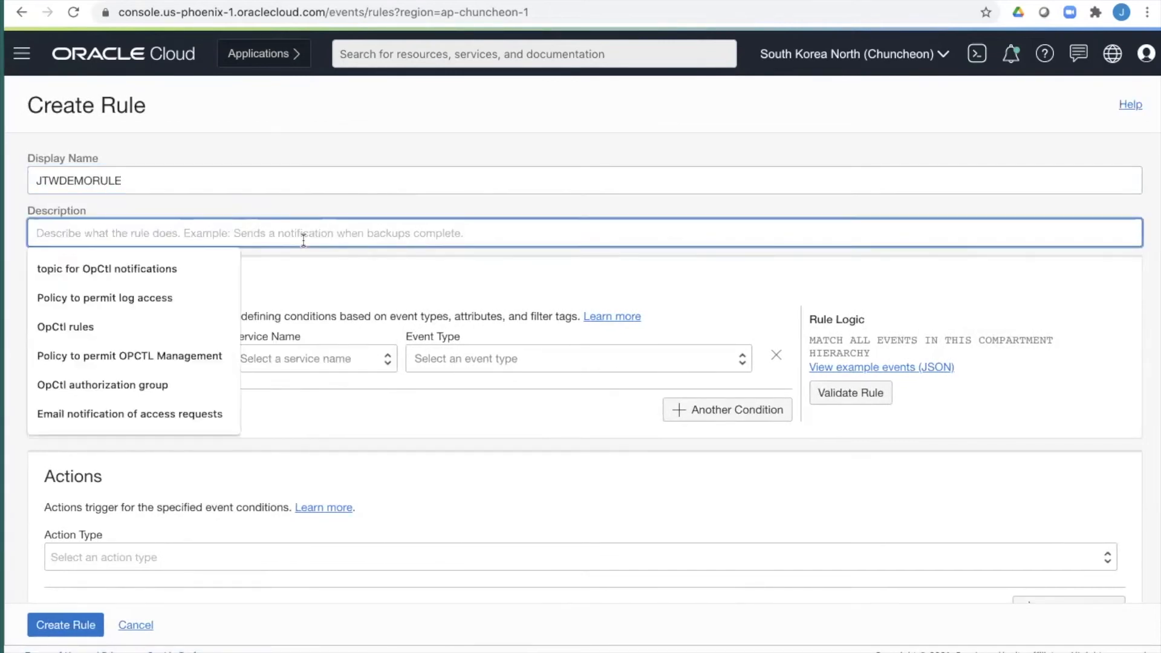
pyautogui.write('rule for OpCtl events')
# Set the rule condition to Operator Access Control events of types Access Request - Extend and Access Request - Create
pyautogui.click(204, 359)
pyautogui.click(286, 360)
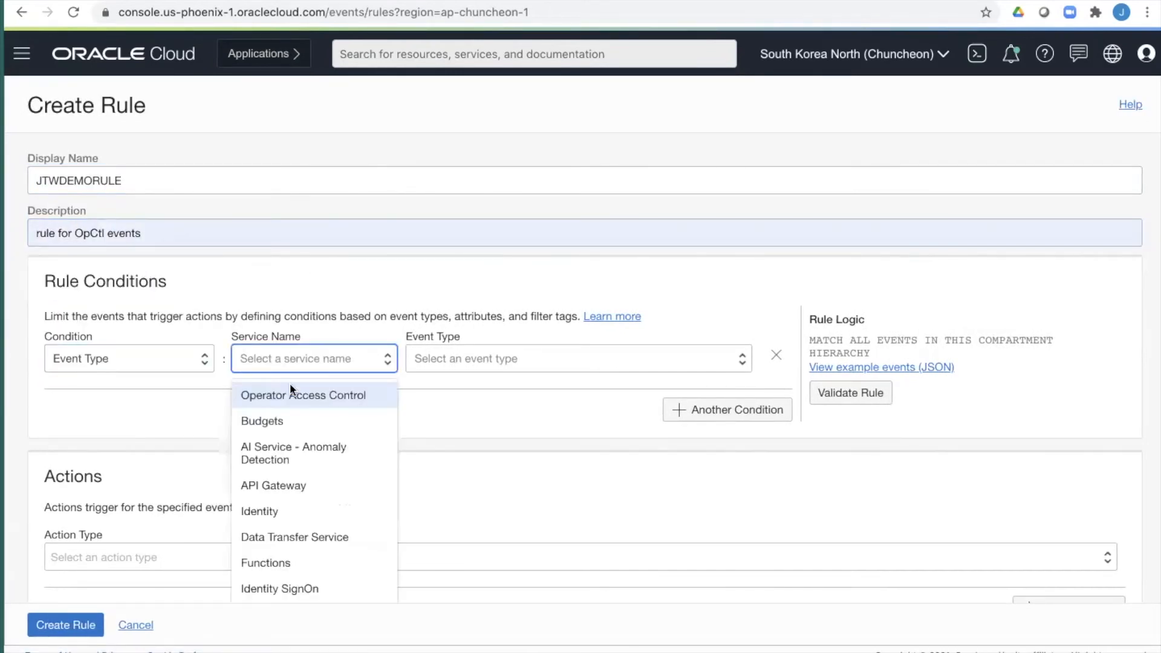
pyautogui.click(300, 396)
pyautogui.click(463, 359)
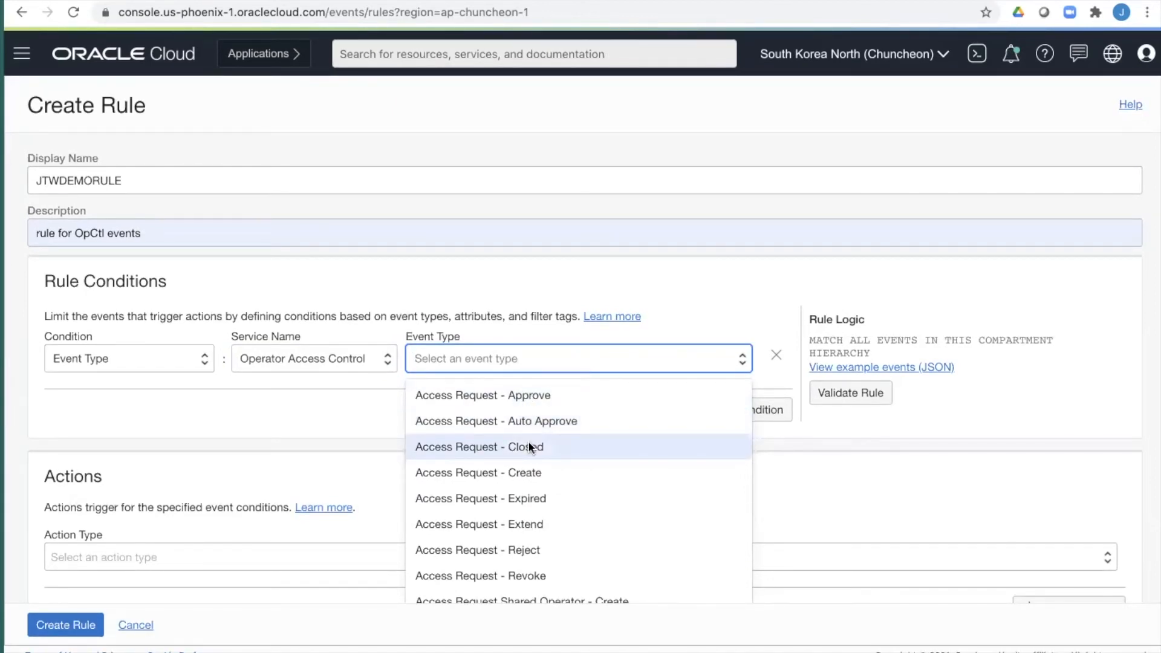
pyautogui.scroll(-3, 530, 466)
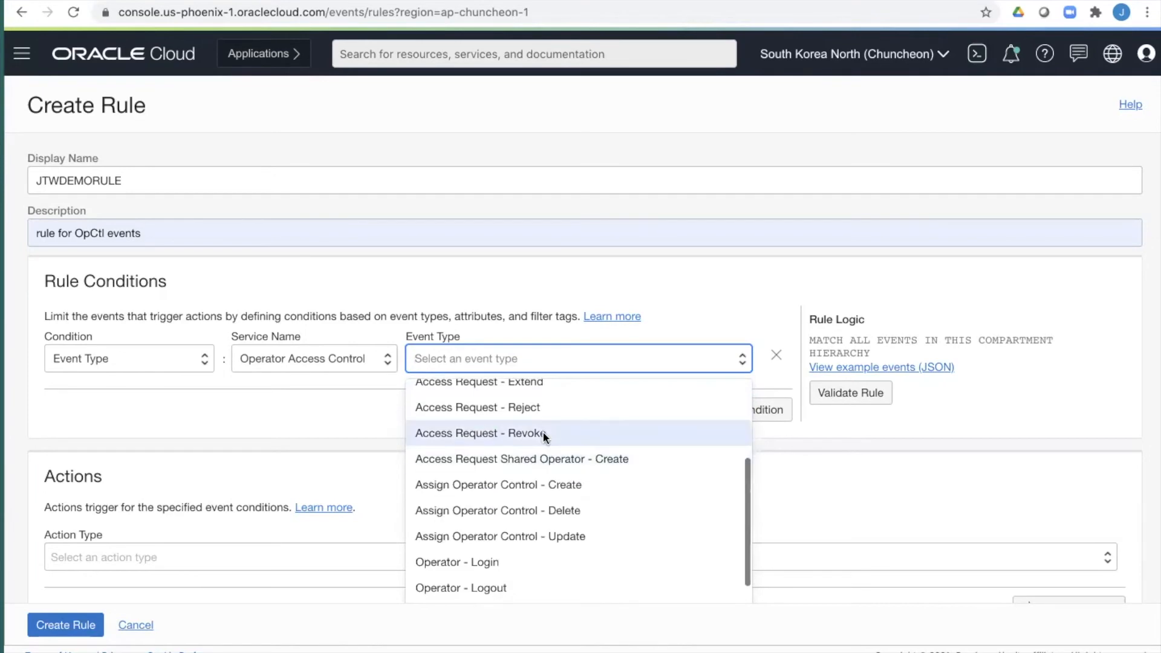
pyautogui.scroll(2, 543, 431)
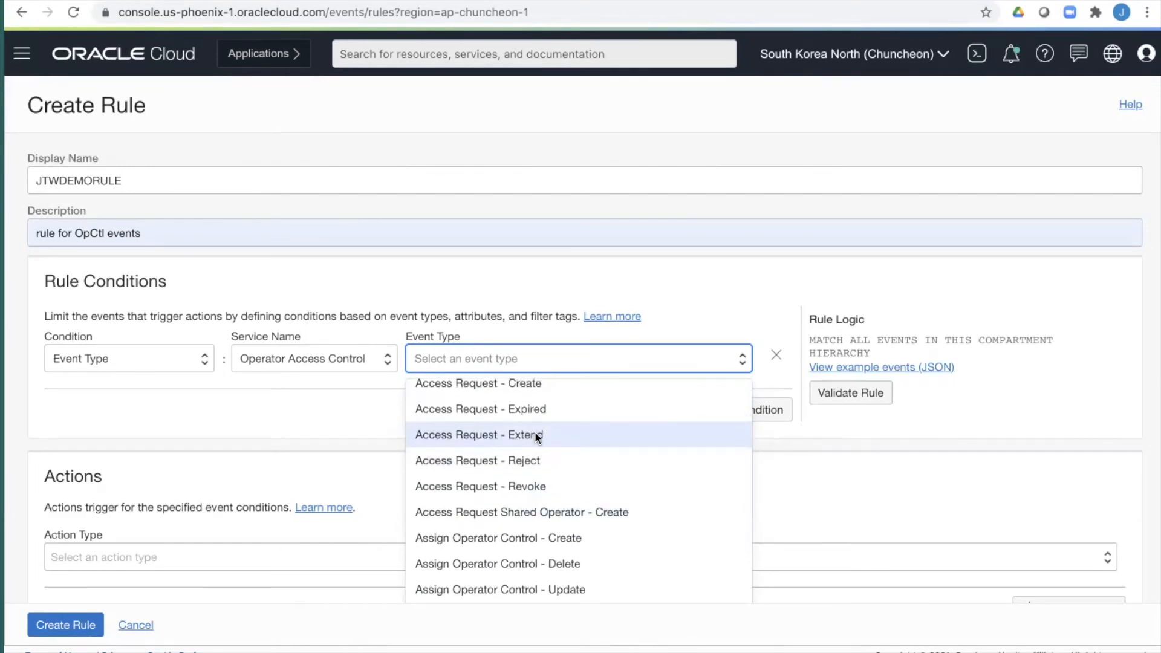
pyautogui.click(535, 431)
pyautogui.click(605, 354)
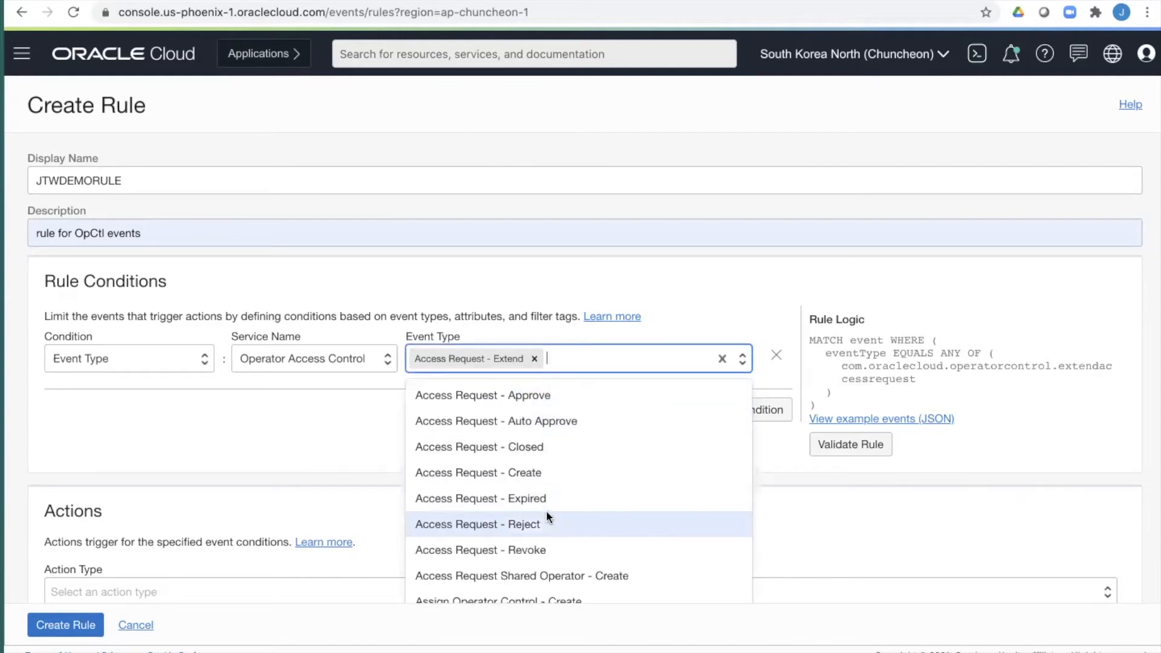
pyautogui.click(557, 475)
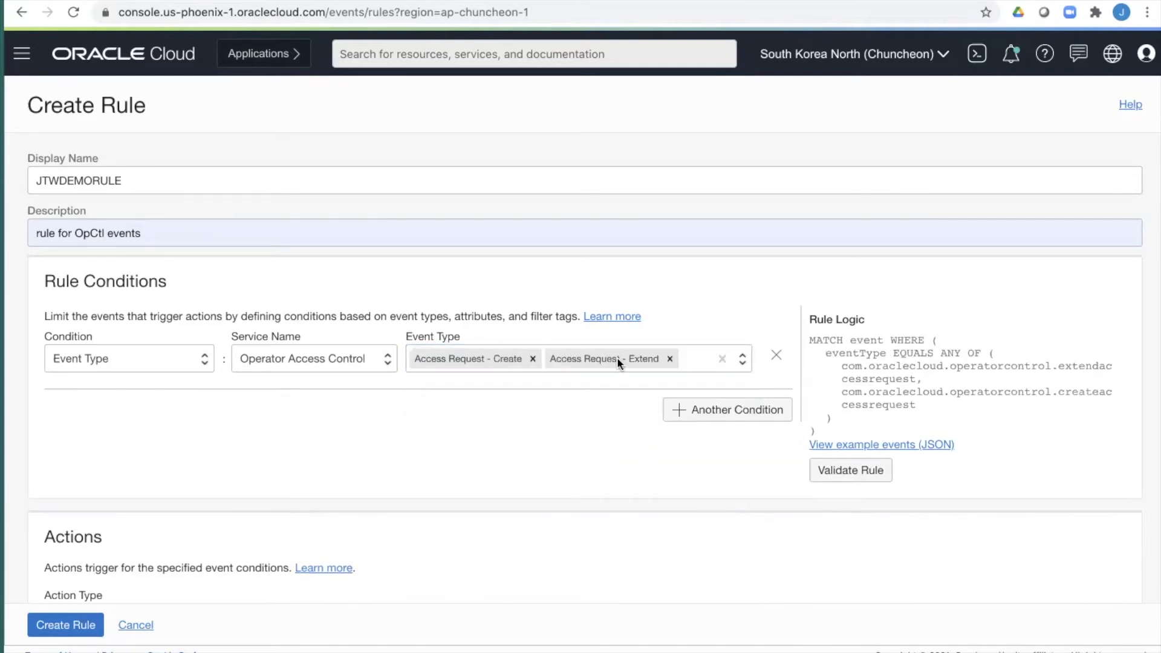
# Add the event types Access Request Shared Operator - Create, Operator - Login and Operator - Logout to the rule condition
pyautogui.click(687, 358)
pyautogui.scroll(-2, 655, 430)
pyautogui.scroll(-1, 655, 431)
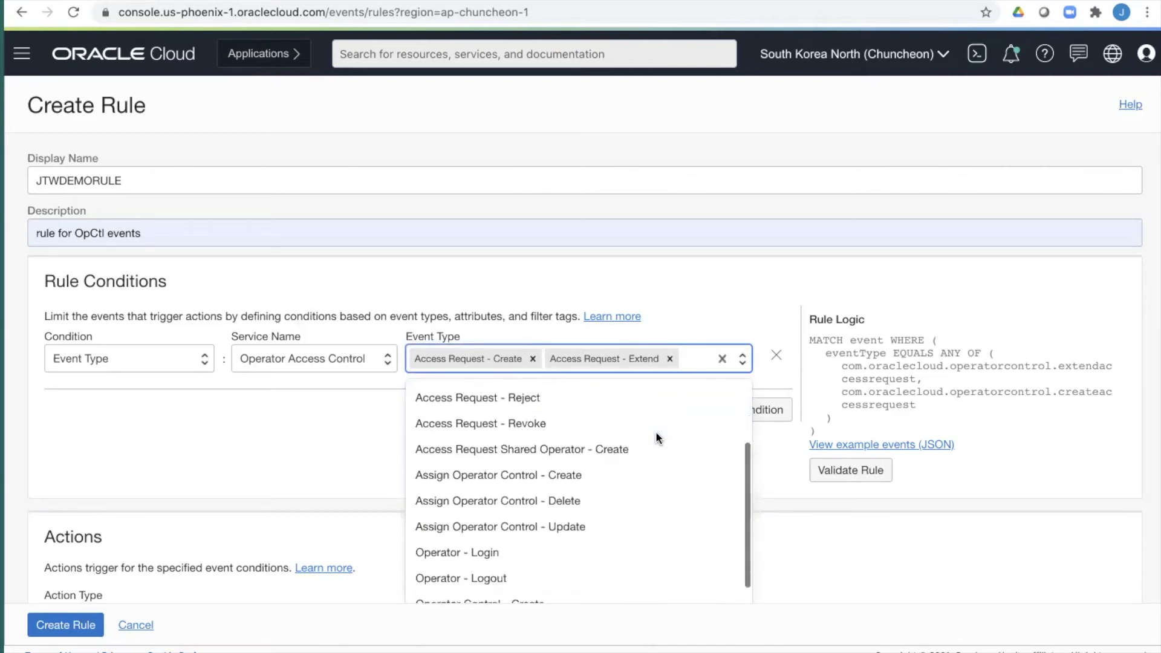
pyautogui.click(621, 450)
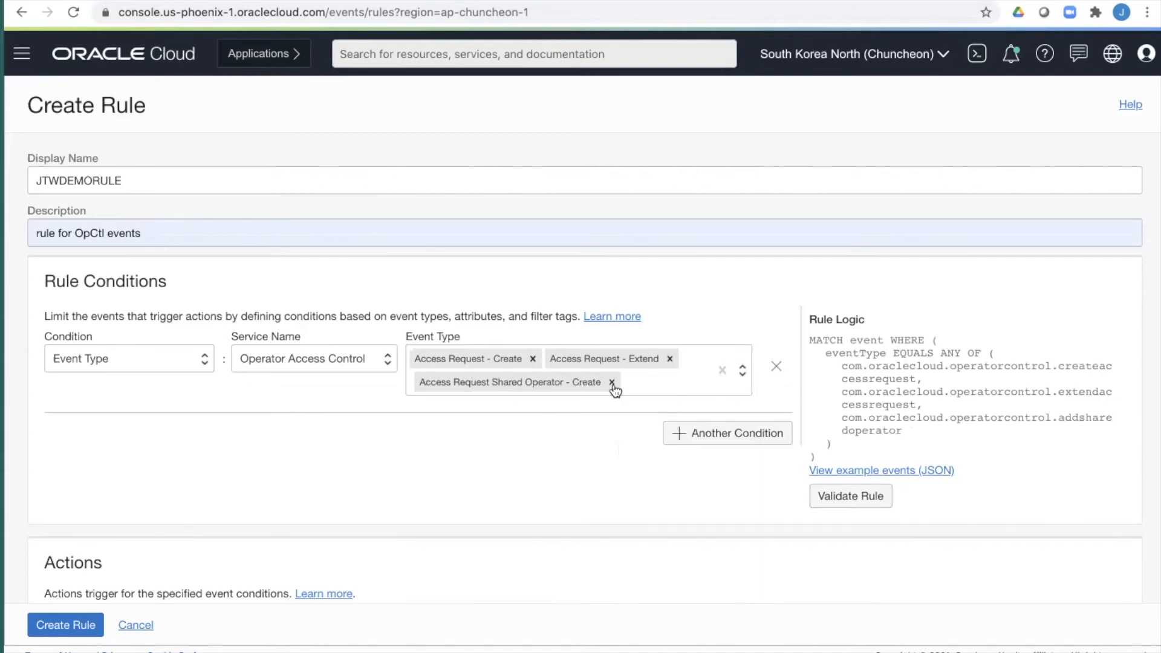
pyautogui.click(656, 383)
pyautogui.scroll(-3, 647, 429)
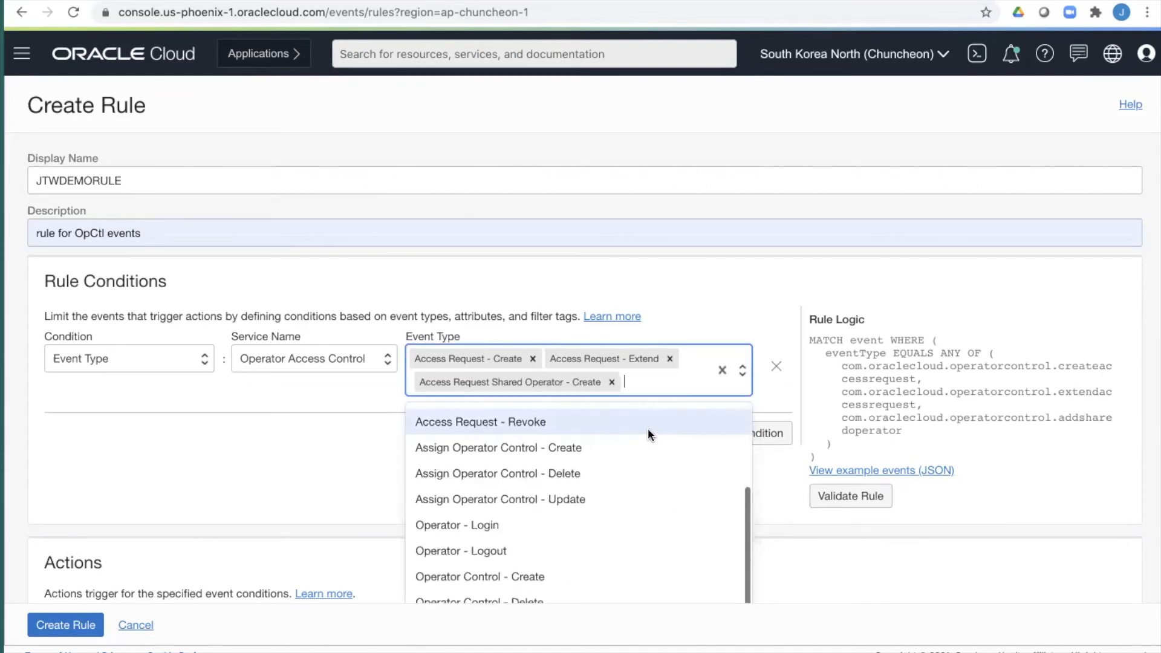
pyautogui.click(587, 520)
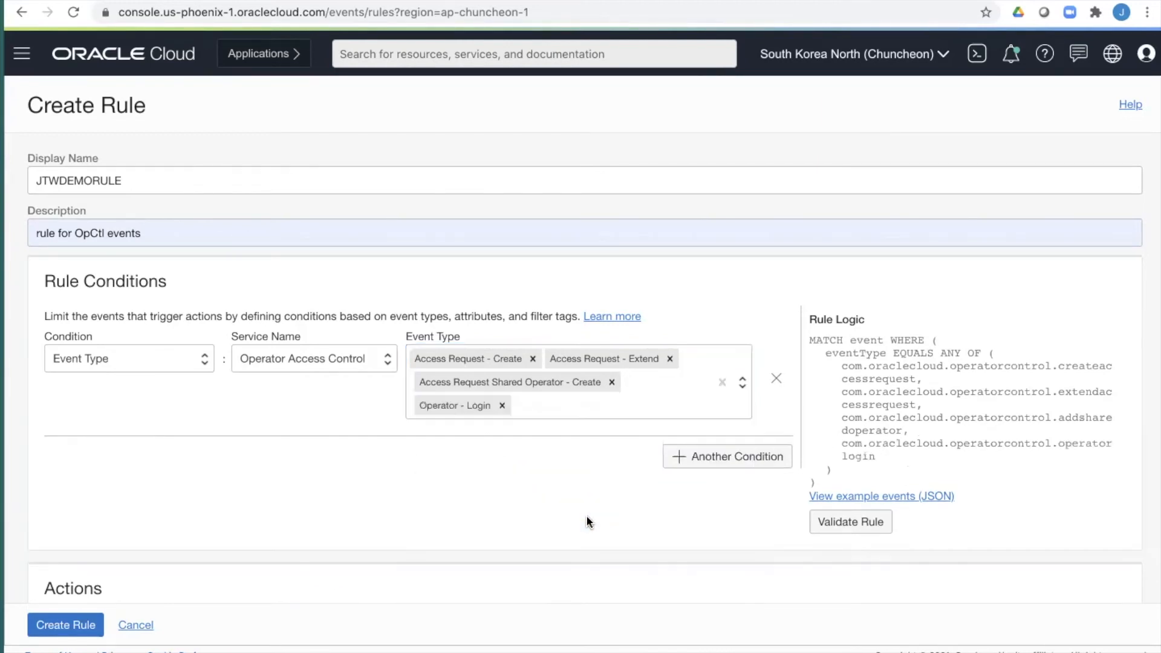
pyautogui.click(534, 410)
pyautogui.scroll(-2, 546, 448)
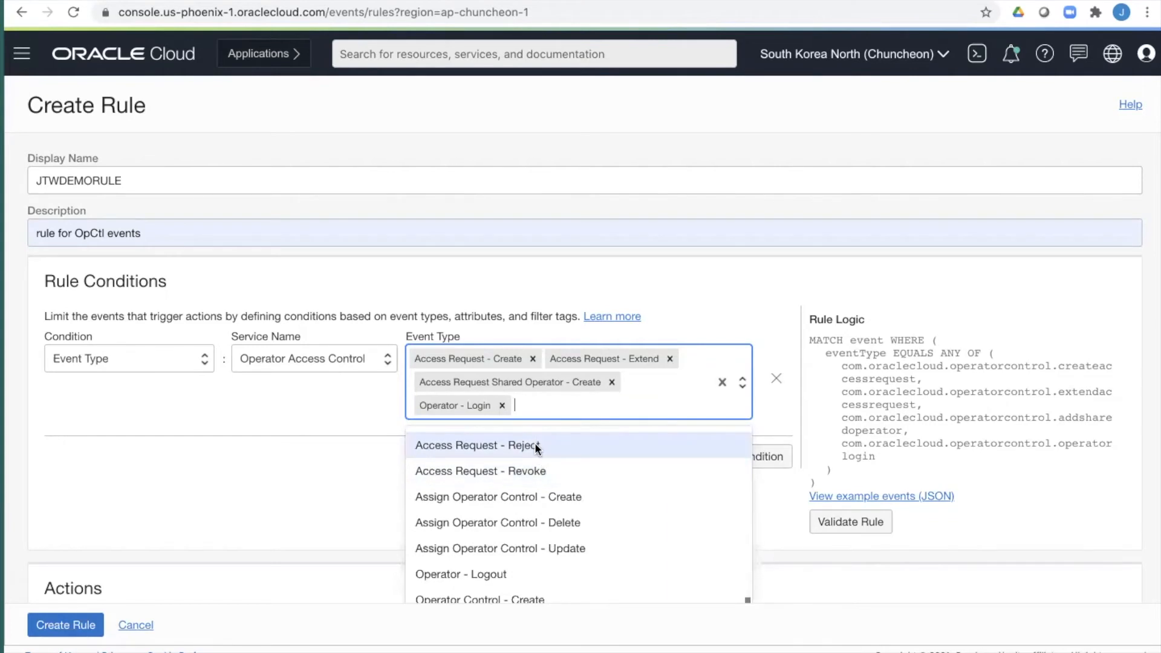
pyautogui.scroll(2, 535, 447)
pyautogui.scroll(1, 535, 444)
pyautogui.scroll(-3, 535, 444)
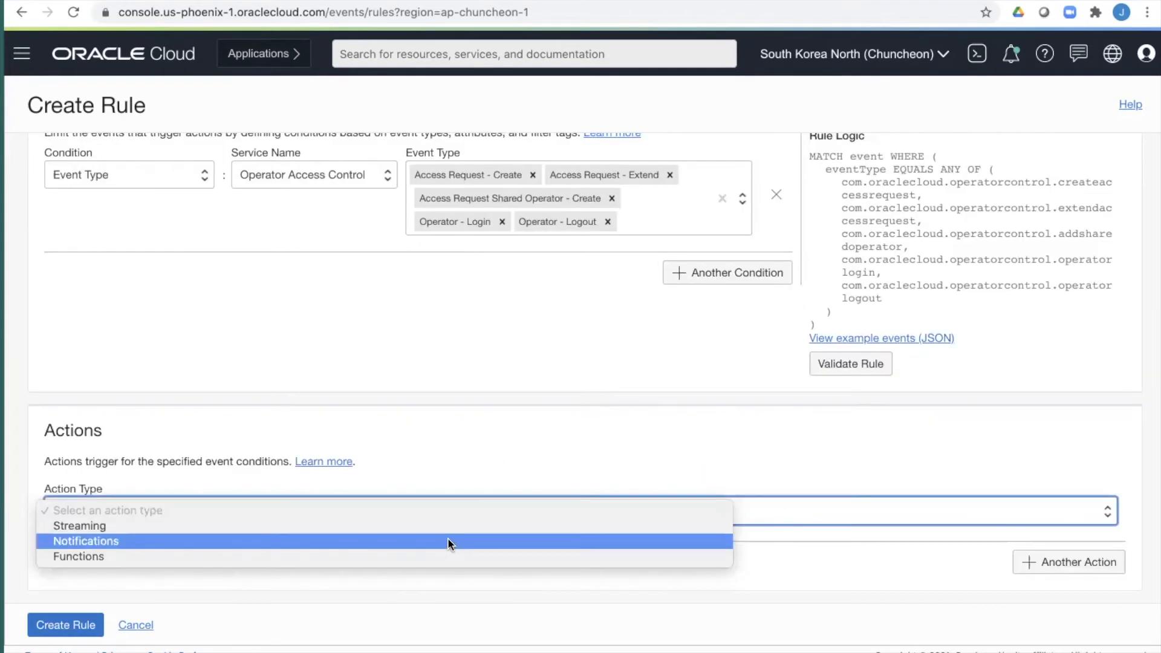
# Set the rule's action to Notifications with a topic from the dbaasprodintegtest (root) compartment, and create the rule
pyautogui.click(449, 542)
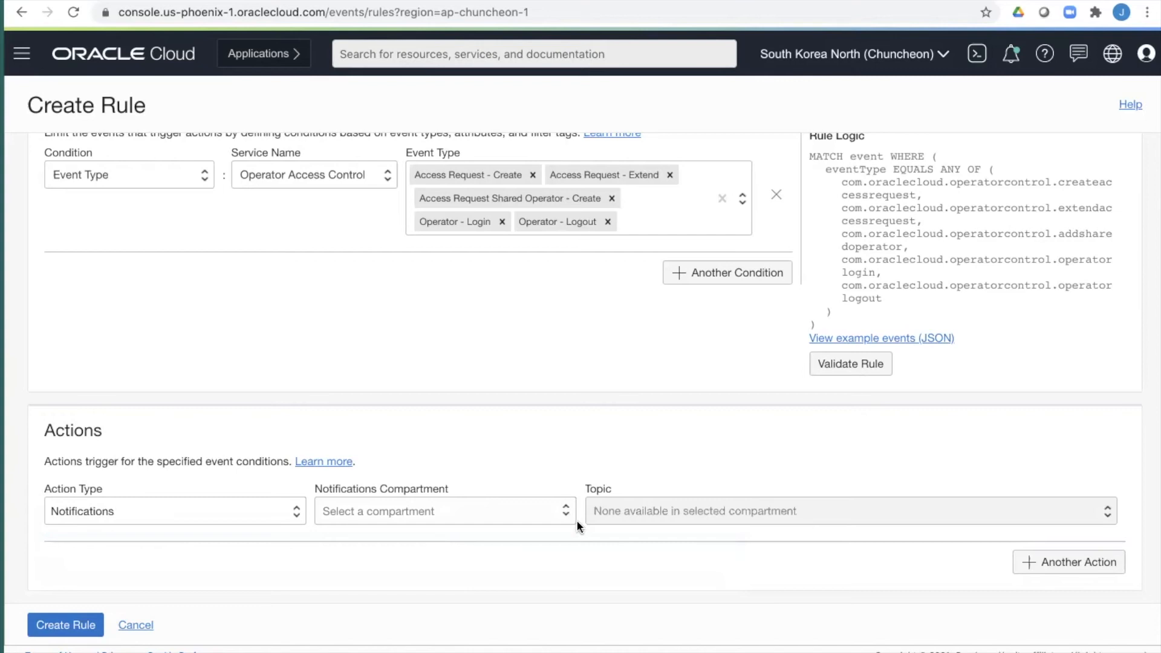
pyautogui.click(511, 514)
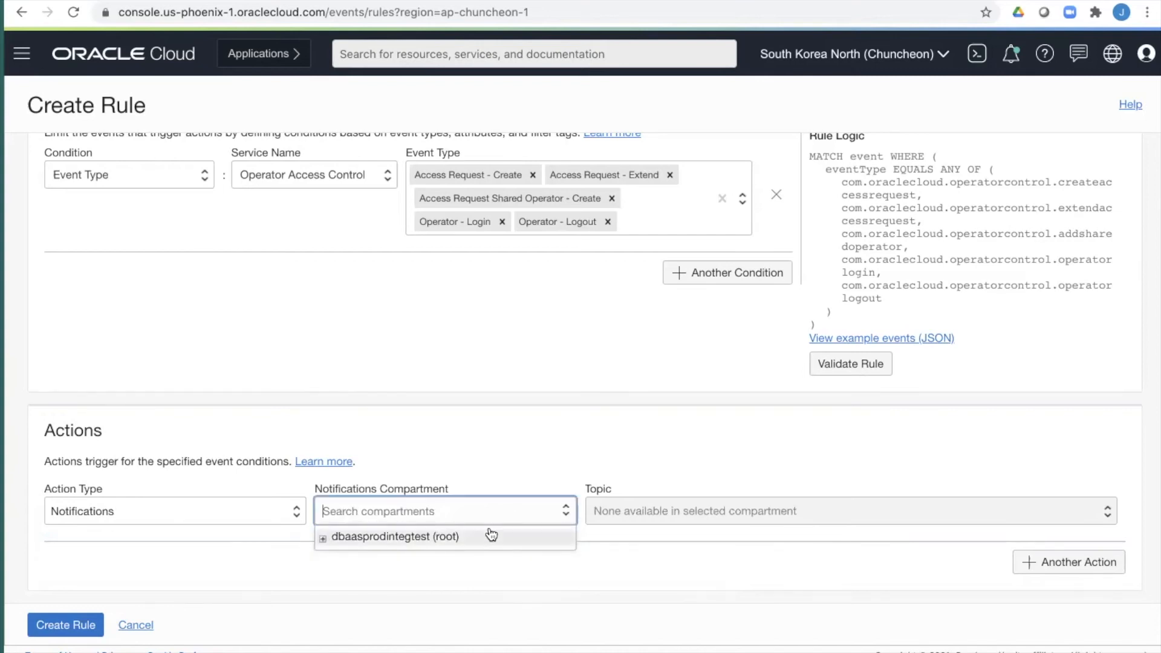
pyautogui.click(627, 463)
pyautogui.click(543, 517)
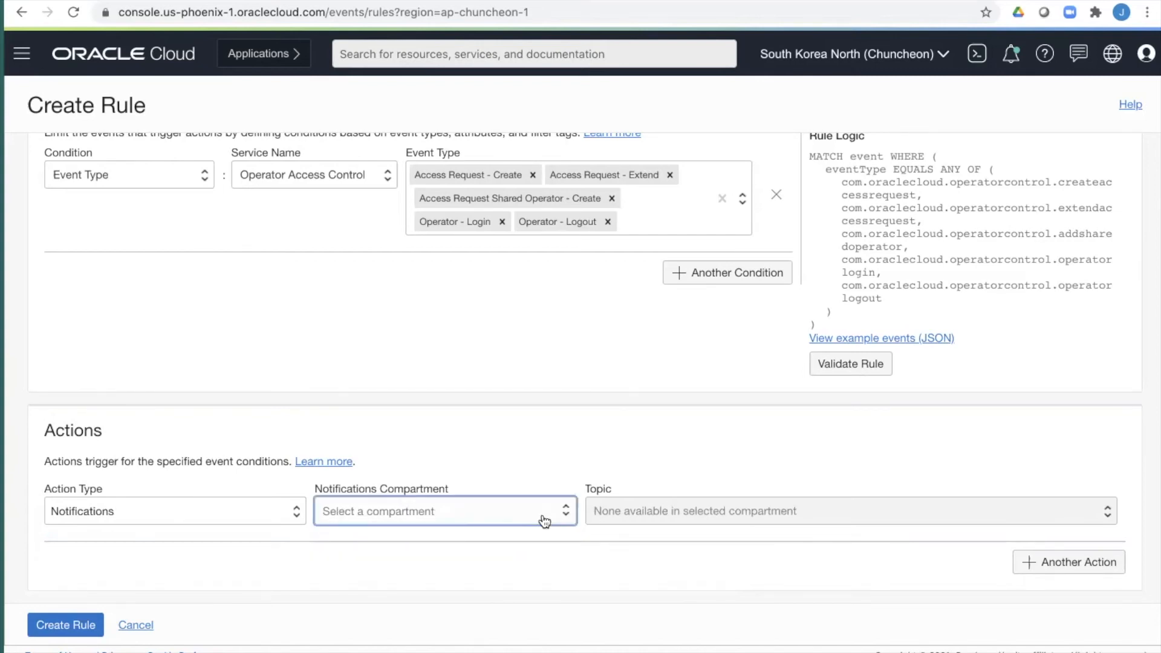
pyautogui.click(541, 542)
pyautogui.click(669, 508)
pyautogui.click(665, 544)
pyautogui.click(86, 624)
# Open the Logging service's list of log groups
pyautogui.click(22, 54)
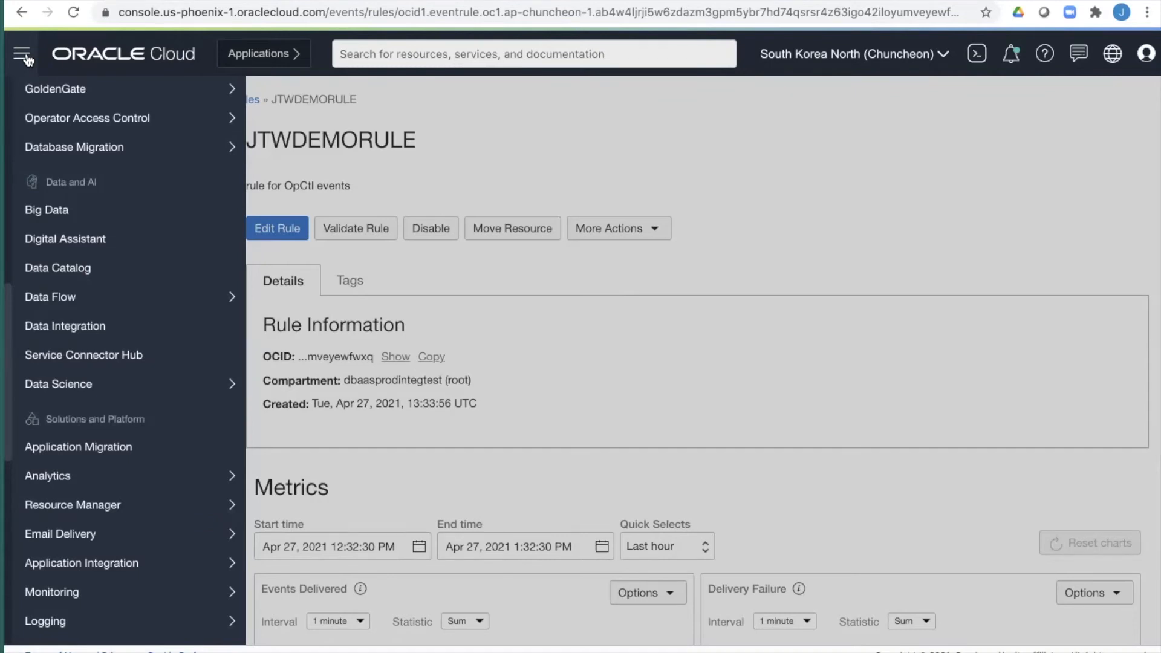
pyautogui.click(74, 617)
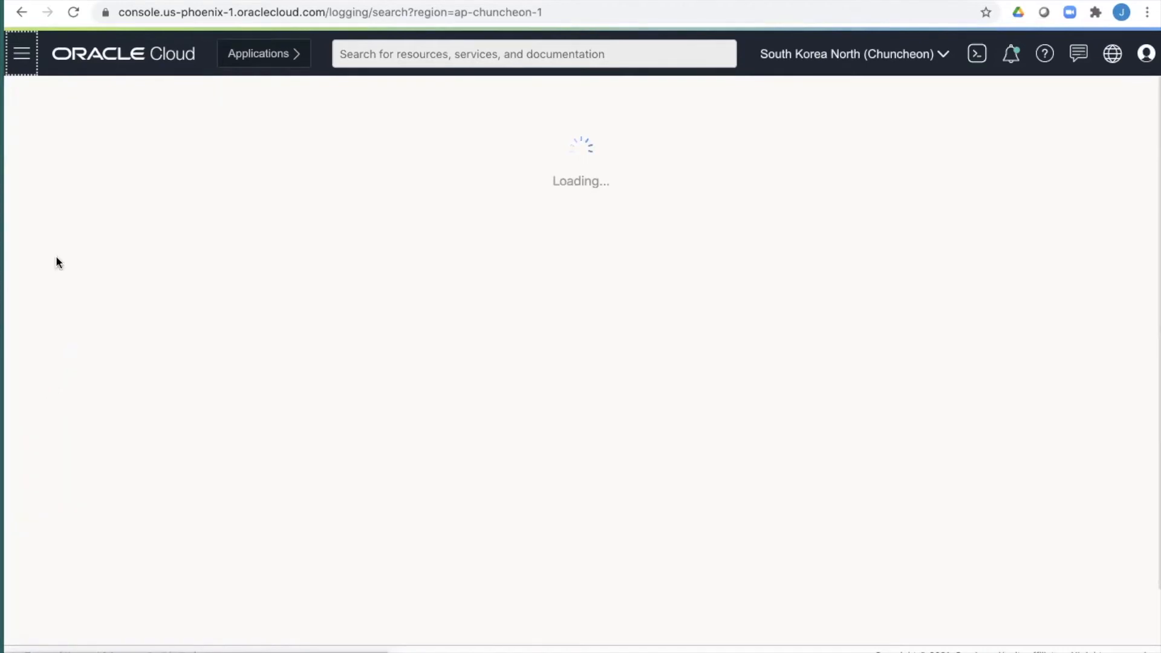
pyautogui.click(22, 54)
pyautogui.scroll(-1, 100, 487)
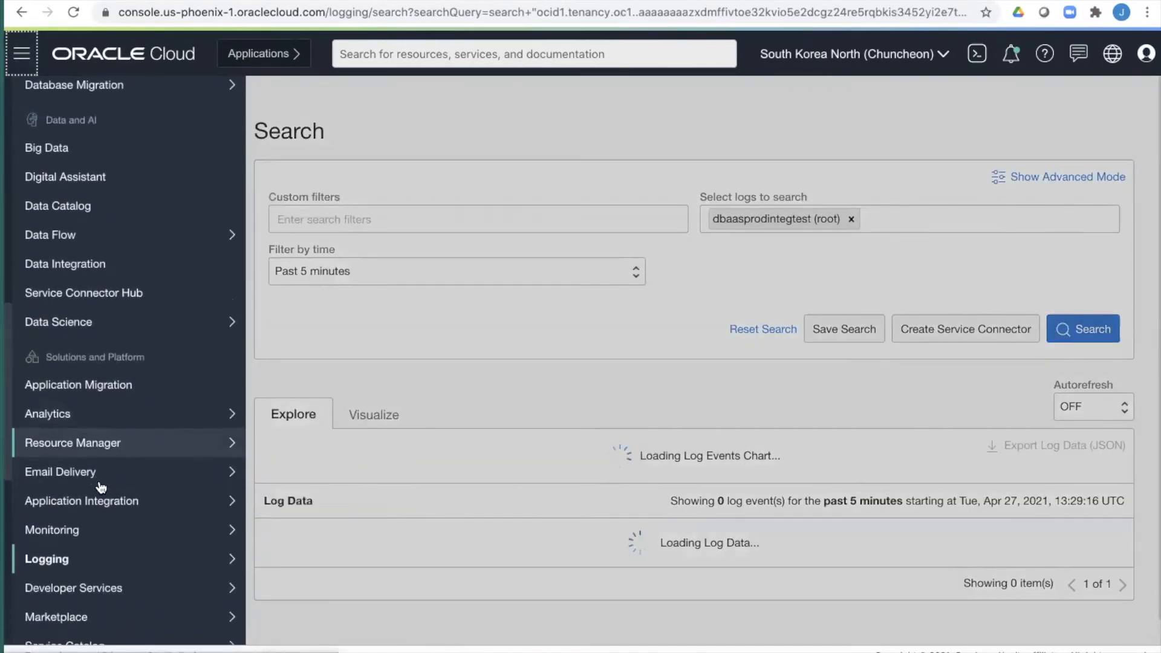
pyautogui.moveTo(115, 558)
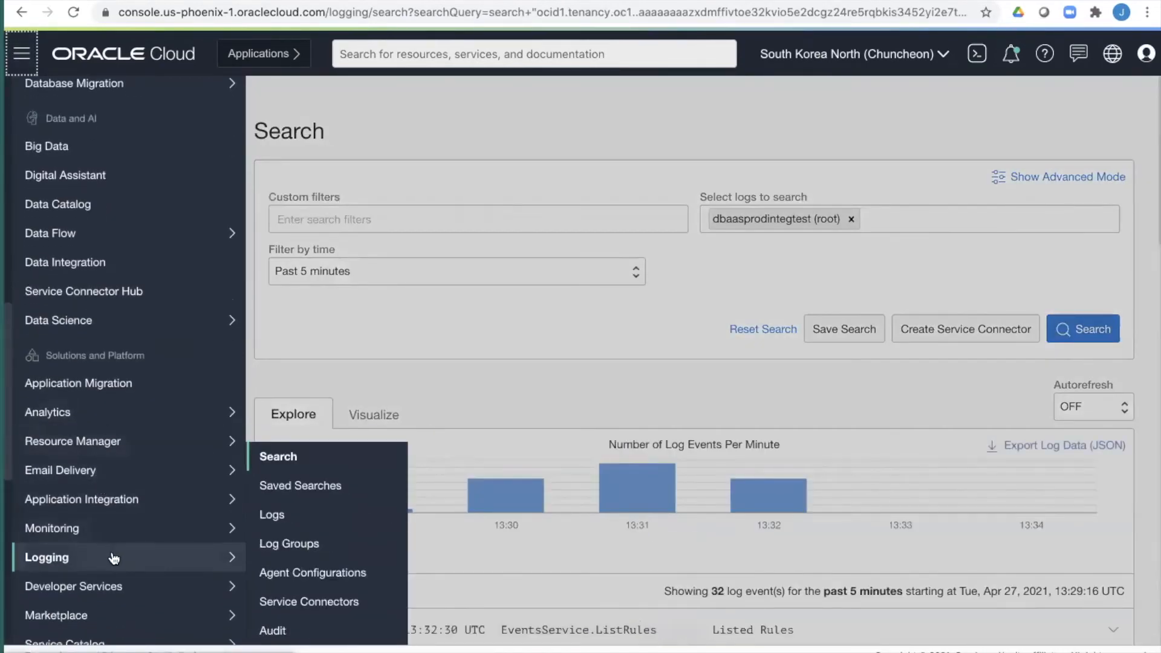
pyautogui.click(296, 544)
# Create a log group named JTWDEMOLOGGROUP with the description "demo log group"
pyautogui.click(334, 216)
pyautogui.write('JTWDEMOLOGGROUP')
pyautogui.press('Tab')
pyautogui.write('demo log group')
pyautogui.click(448, 625)
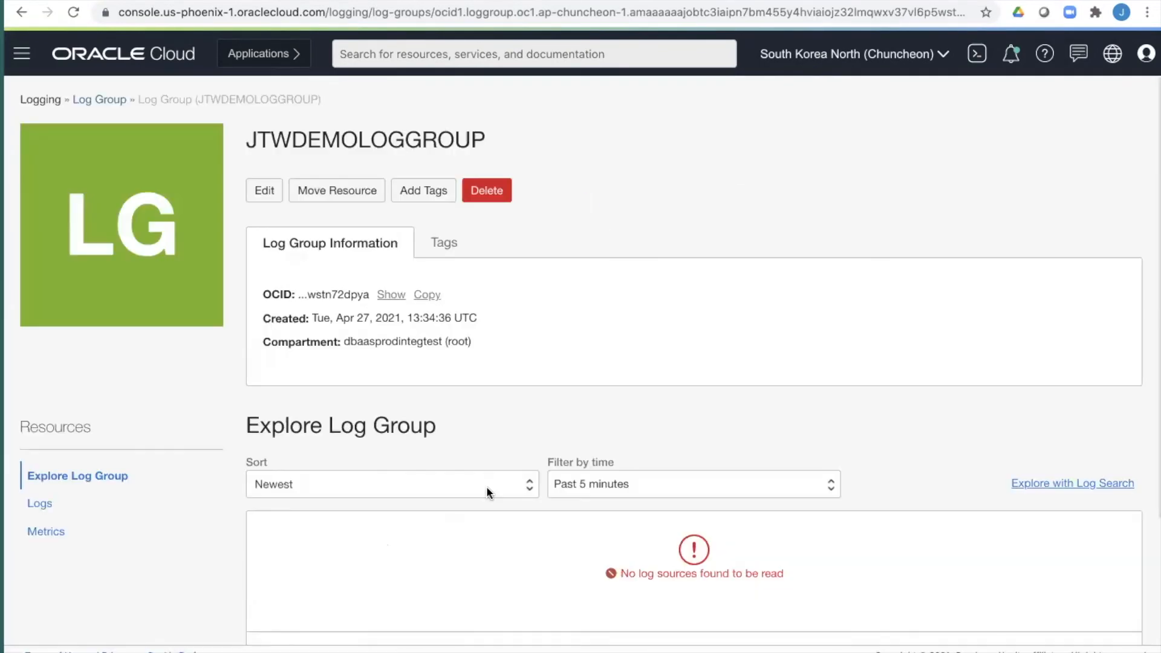
# Enable a service log named JTWDEMOLOG in JTWDEMOLOGGROUP for Operator Access Control Service, resource JTWDEMOCONTROL, with the category Access Logs
pyautogui.click(39, 503)
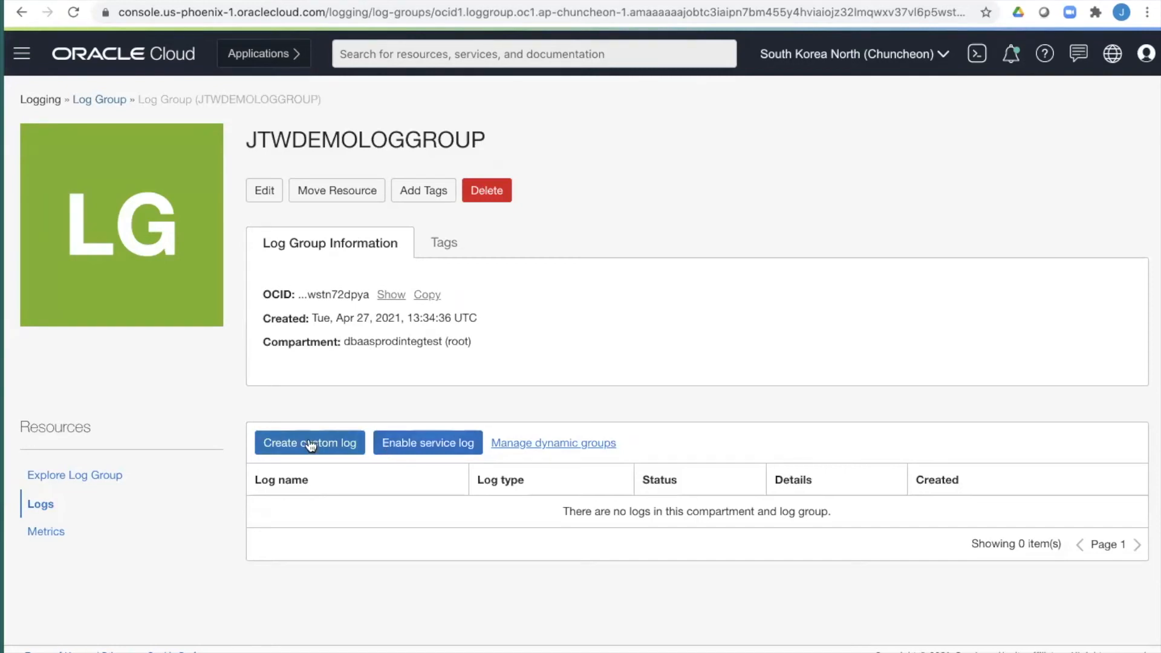
pyautogui.click(421, 447)
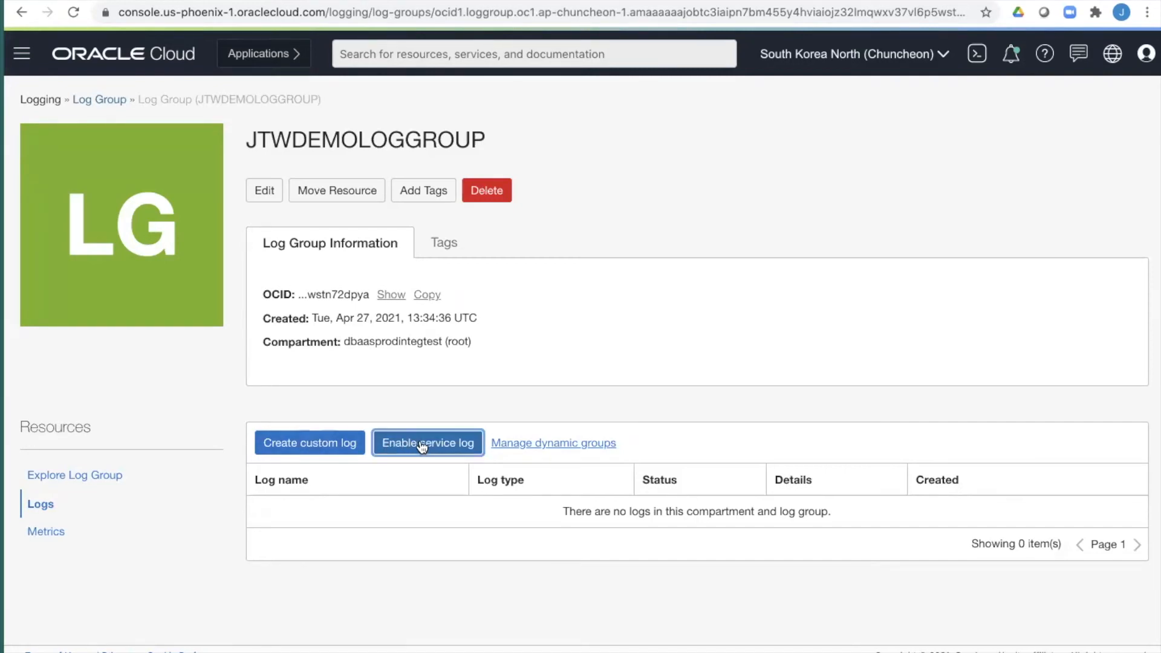
pyautogui.click(532, 285)
pyautogui.click(547, 398)
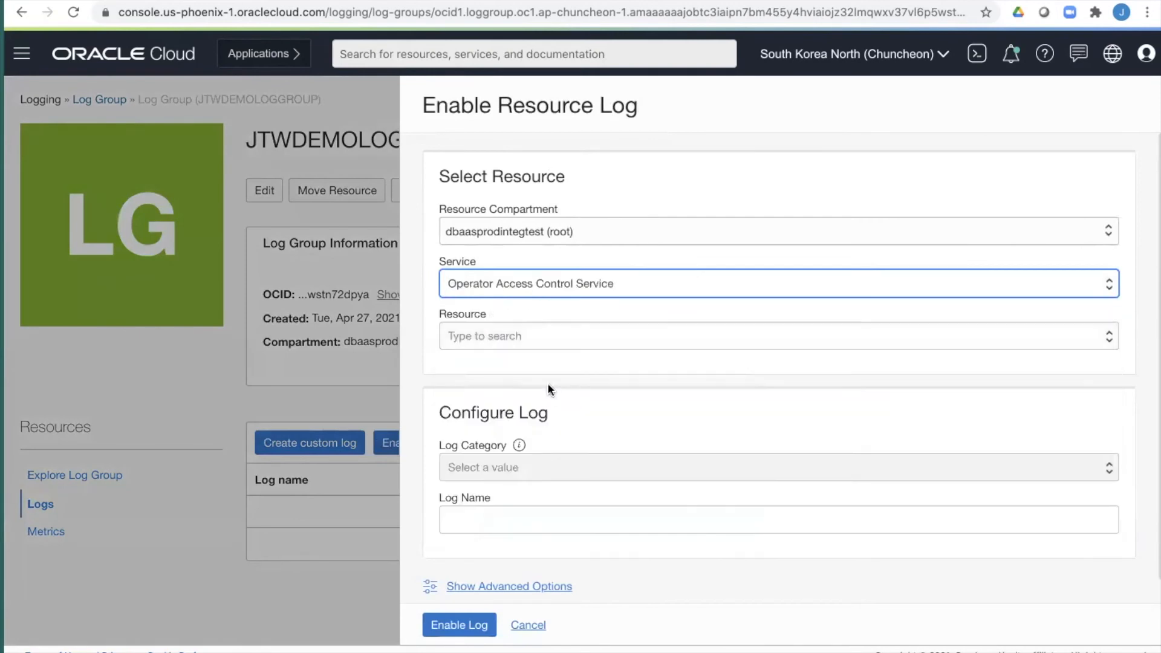
pyautogui.click(554, 335)
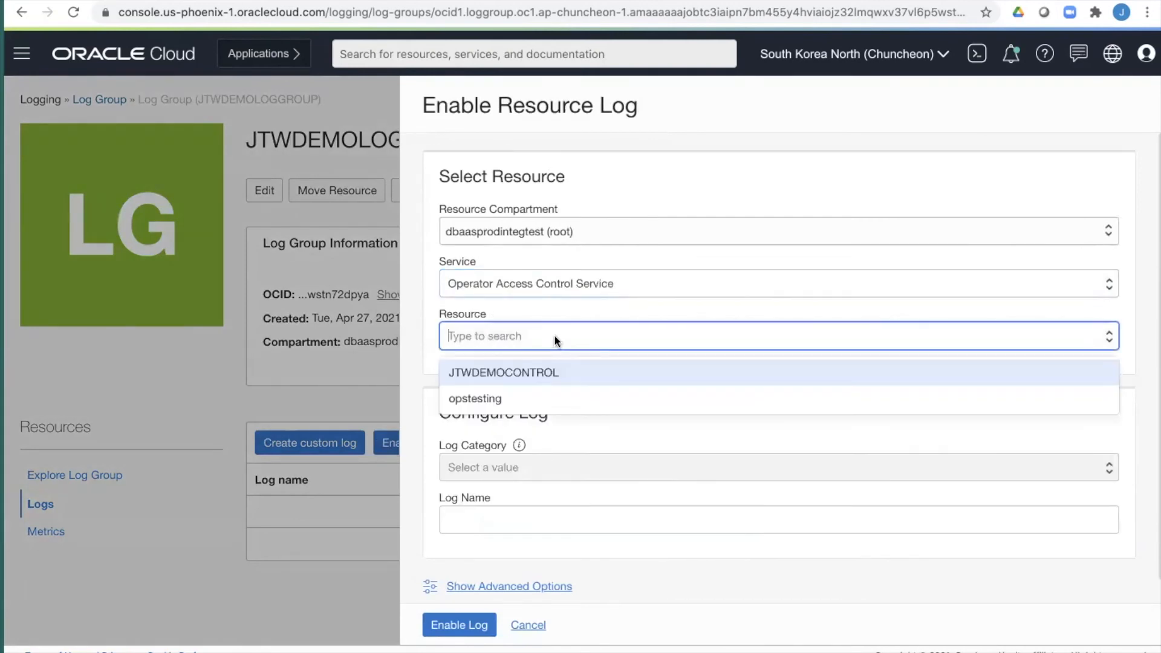
pyautogui.click(545, 374)
pyautogui.click(536, 469)
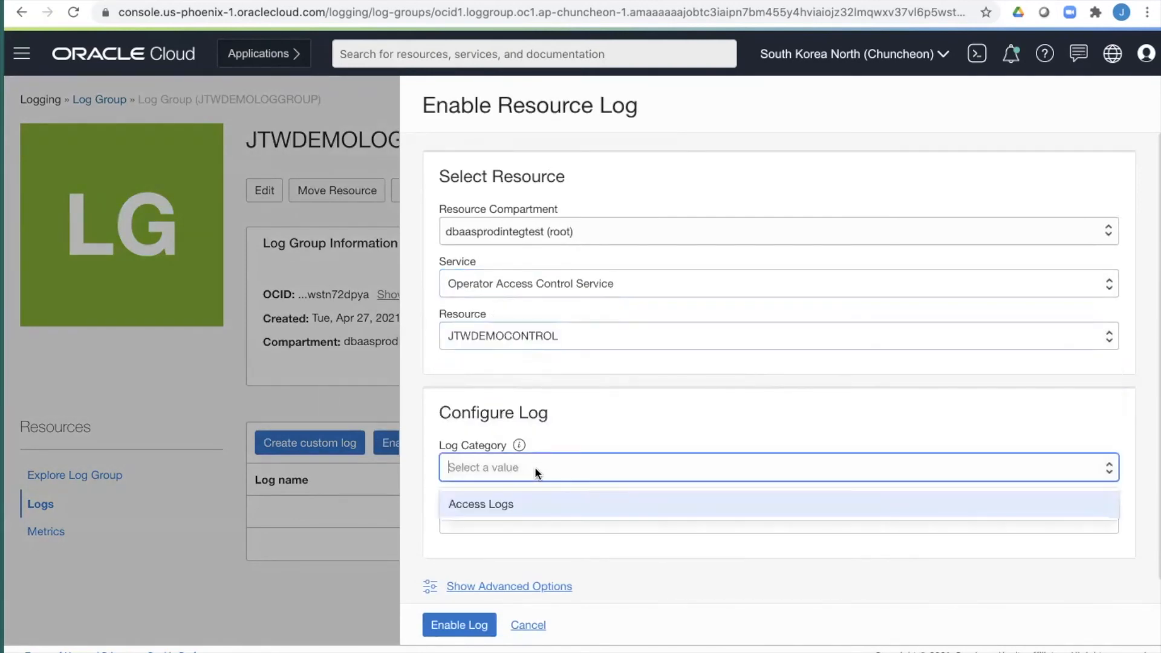
pyautogui.click(535, 512)
pyautogui.click(534, 519)
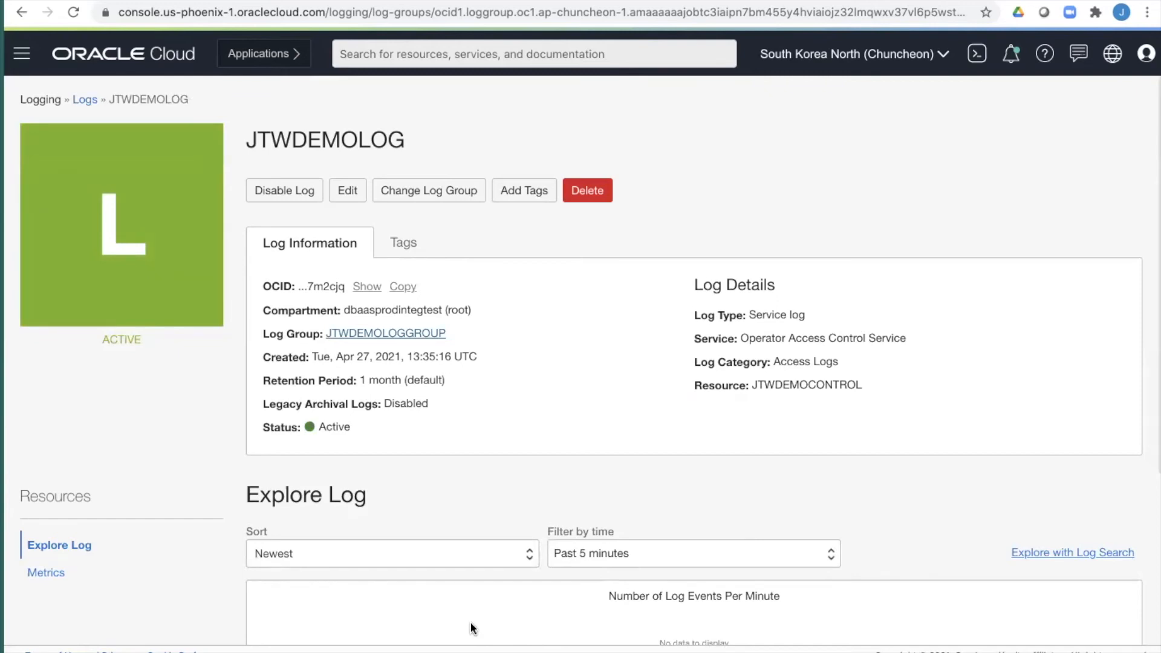
# Open the operator control JTWDEMOCONTROL in Operator Access Control and start assigning it to a system
pyautogui.click(22, 53)
pyautogui.moveTo(75, 463)
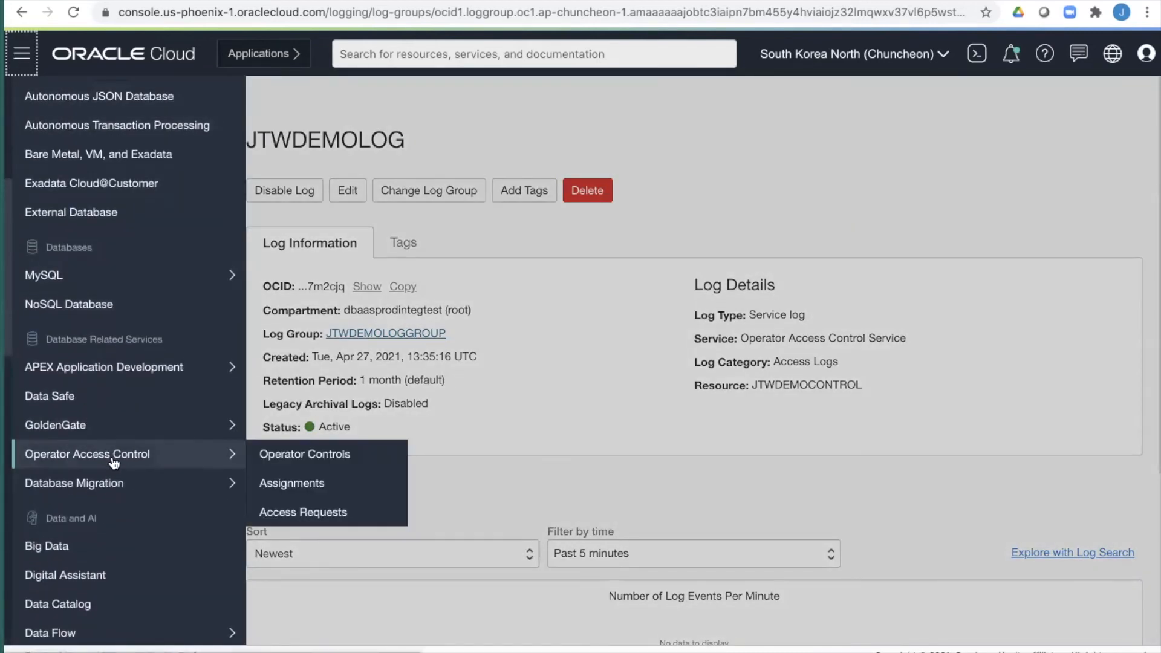
pyautogui.click(293, 457)
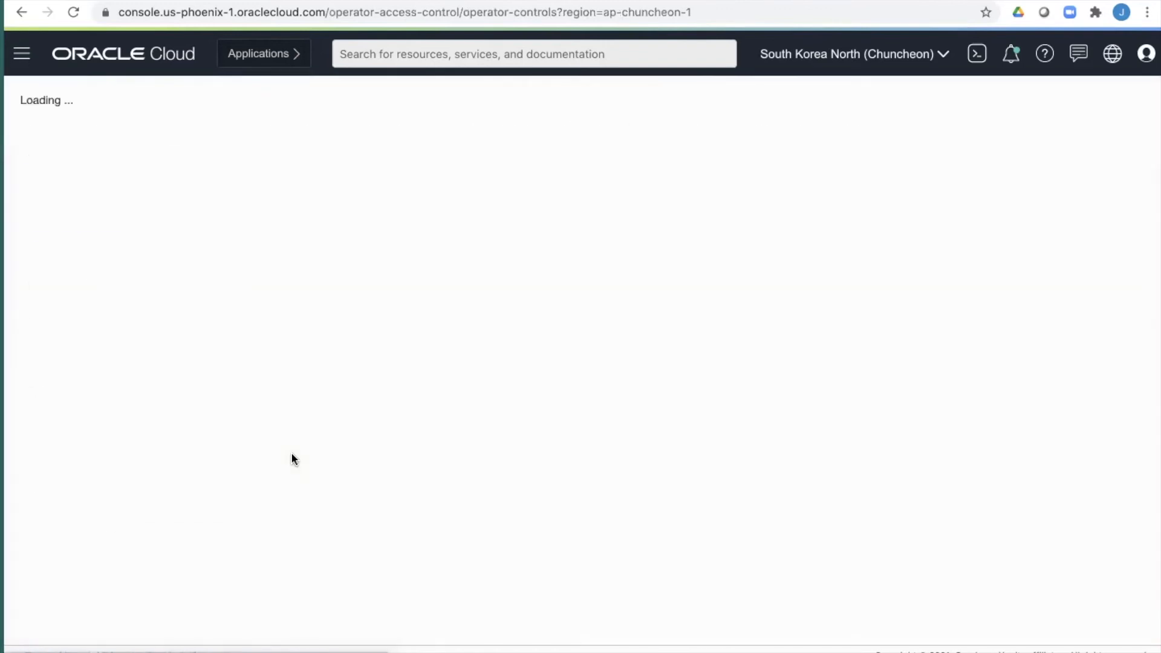
pyautogui.click(375, 268)
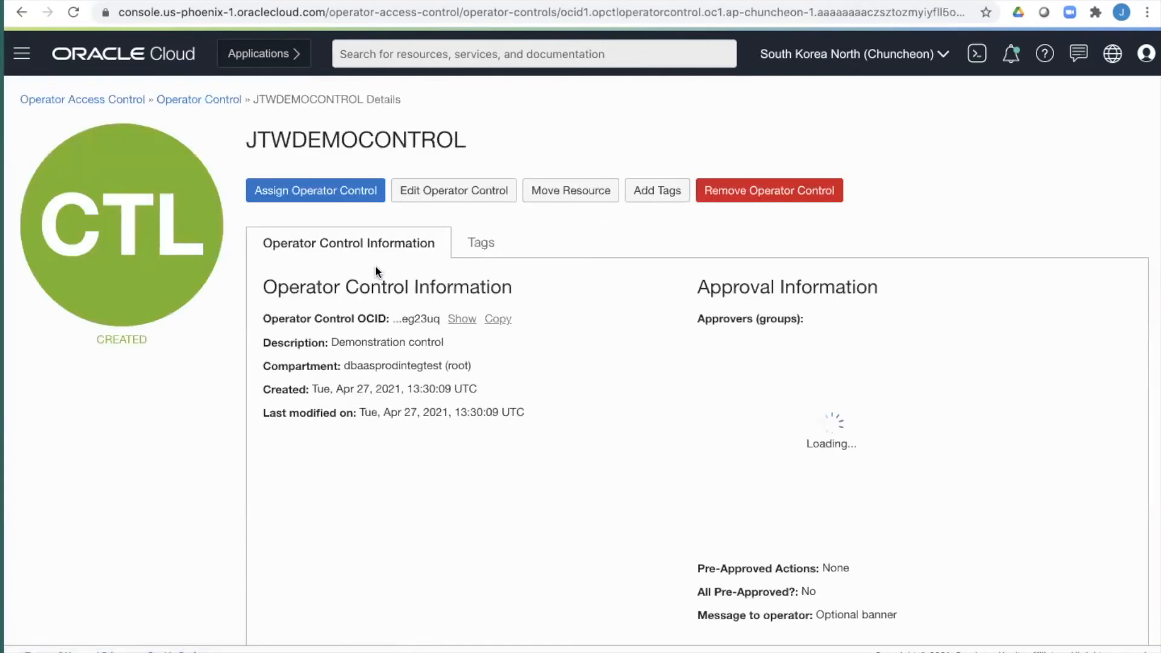
pyautogui.scroll(-2, 396, 264)
pyautogui.click(314, 128)
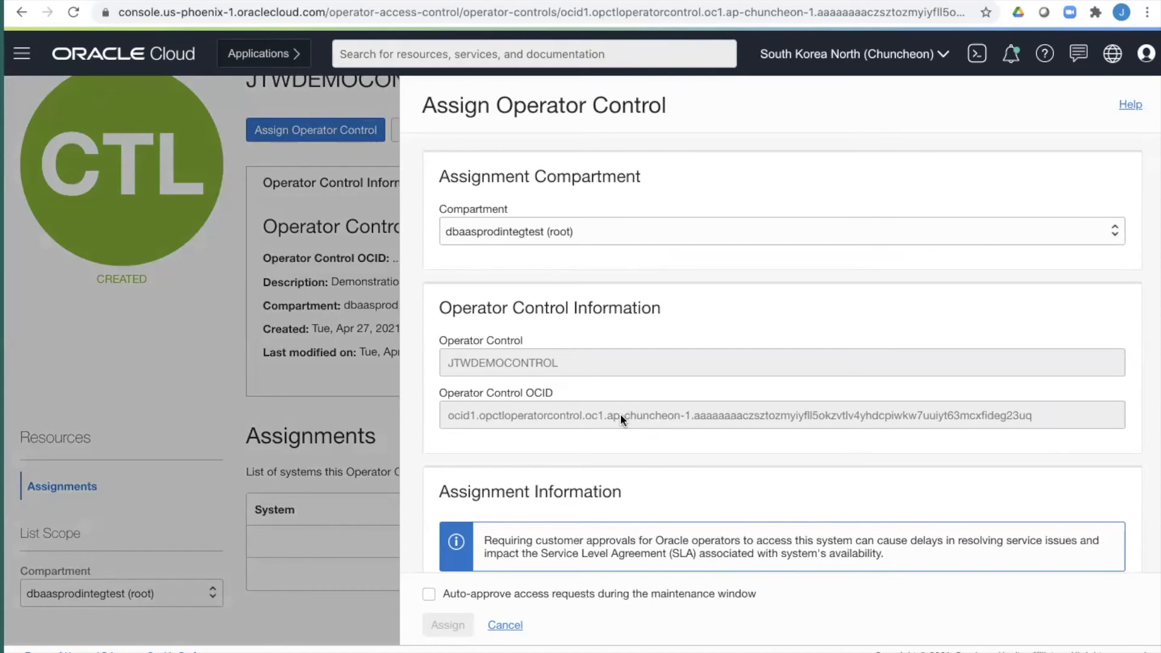
# Select the system scaqar07adm0304 for the assignment and enable auto-approval of access requests during the maintenance window
pyautogui.scroll(-5, 621, 417)
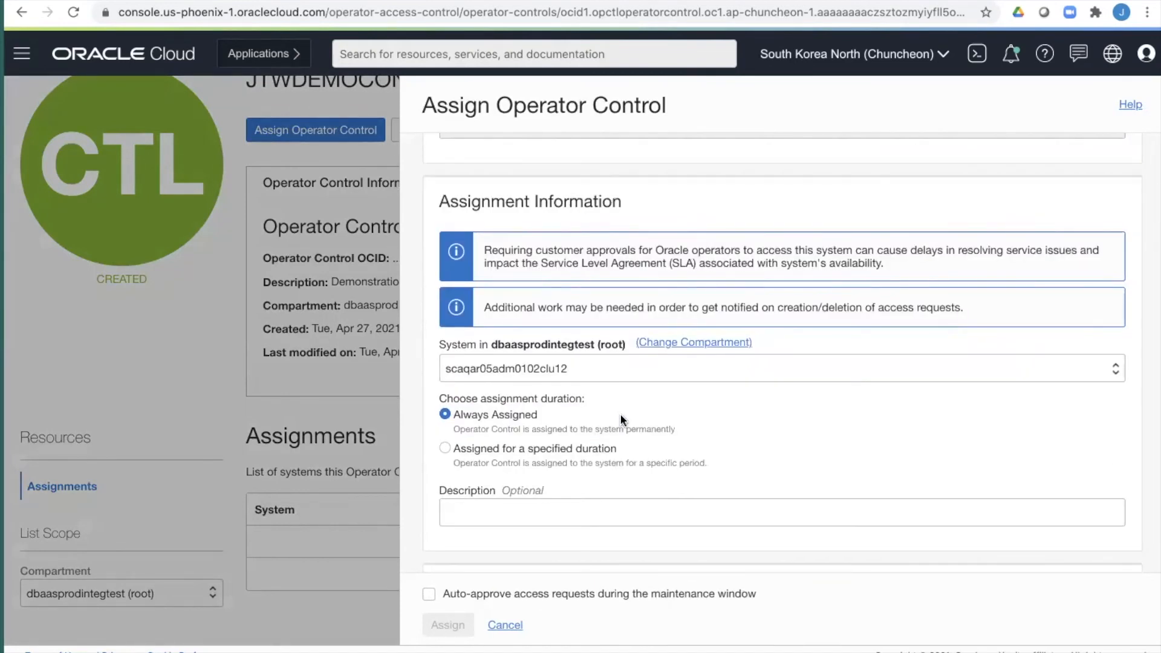
pyautogui.click(613, 370)
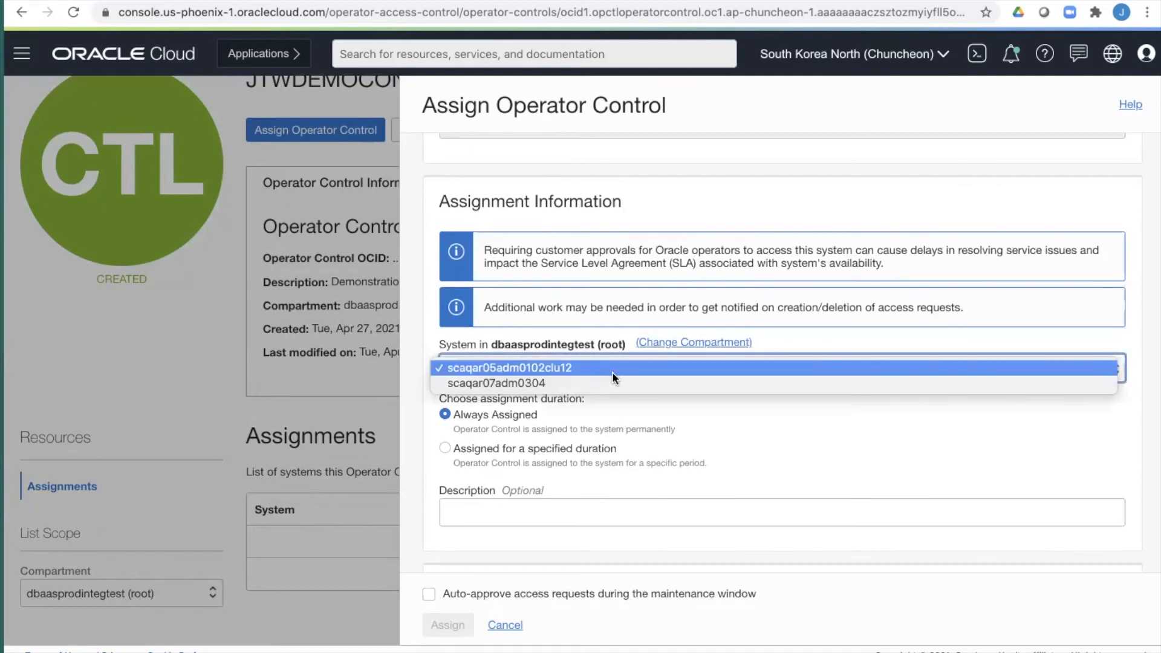
pyautogui.click(572, 381)
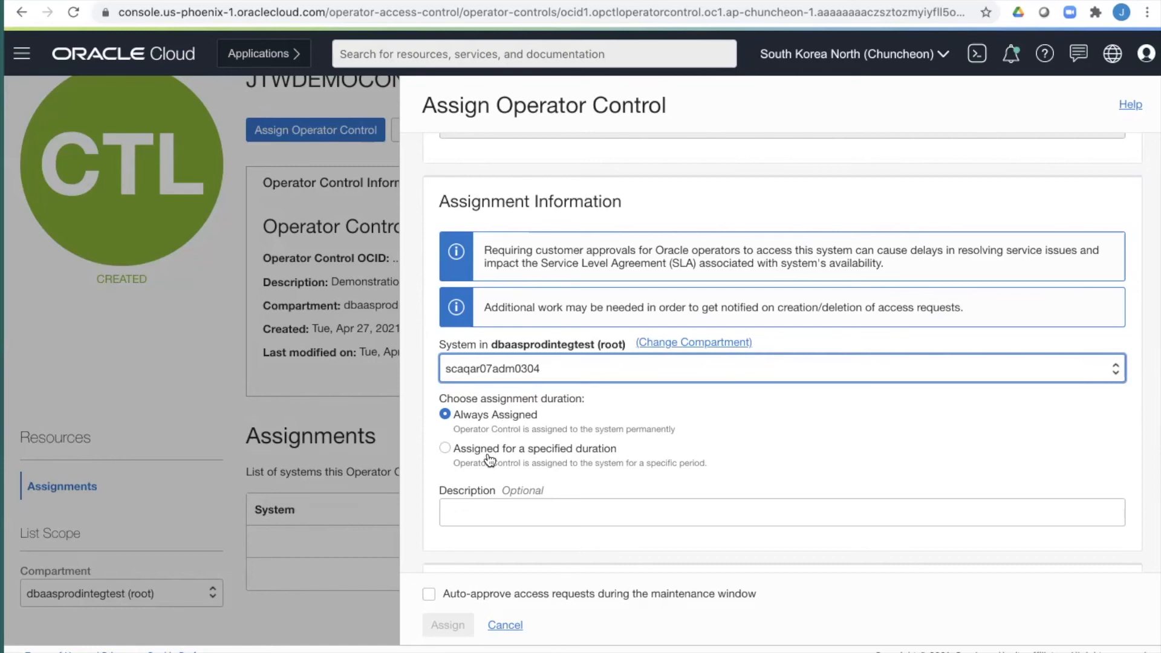
pyautogui.scroll(-2, 491, 466)
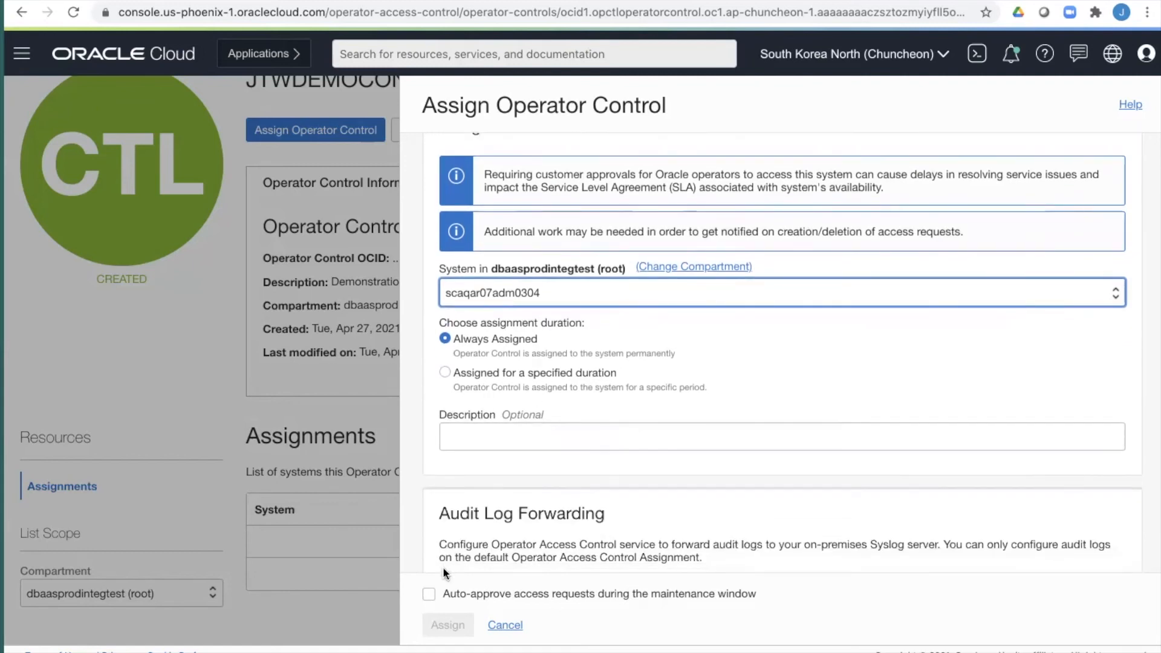
pyautogui.click(429, 596)
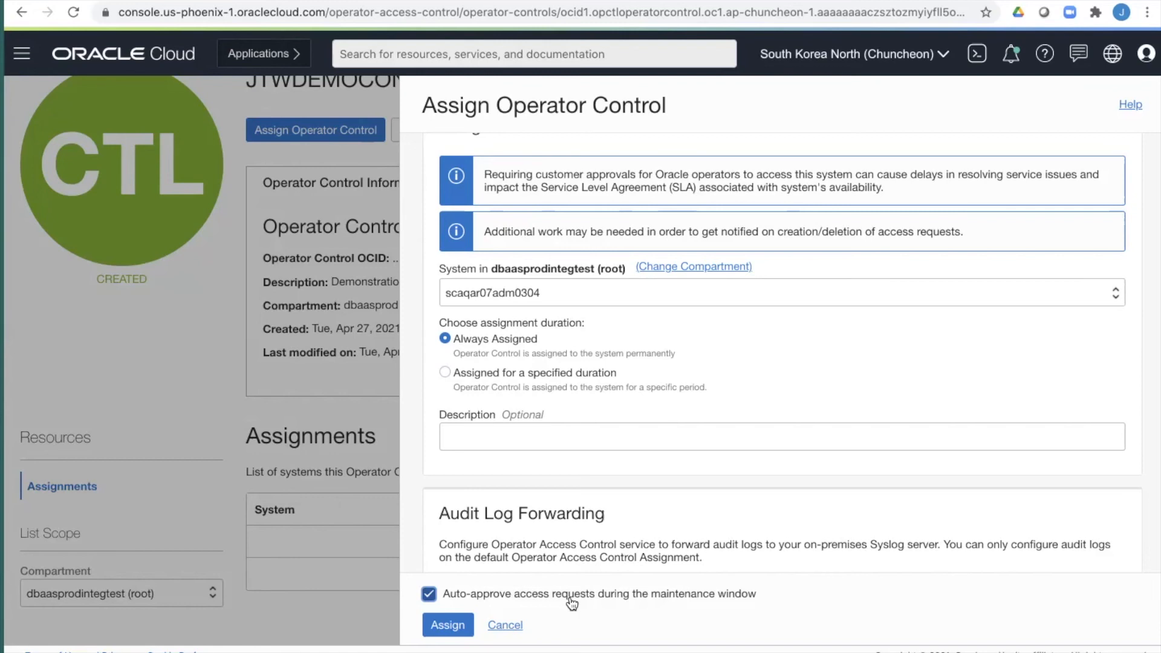
pyautogui.scroll(-1, 572, 601)
pyautogui.click(445, 510)
pyautogui.scroll(-2, 449, 514)
pyautogui.scroll(-1, 449, 514)
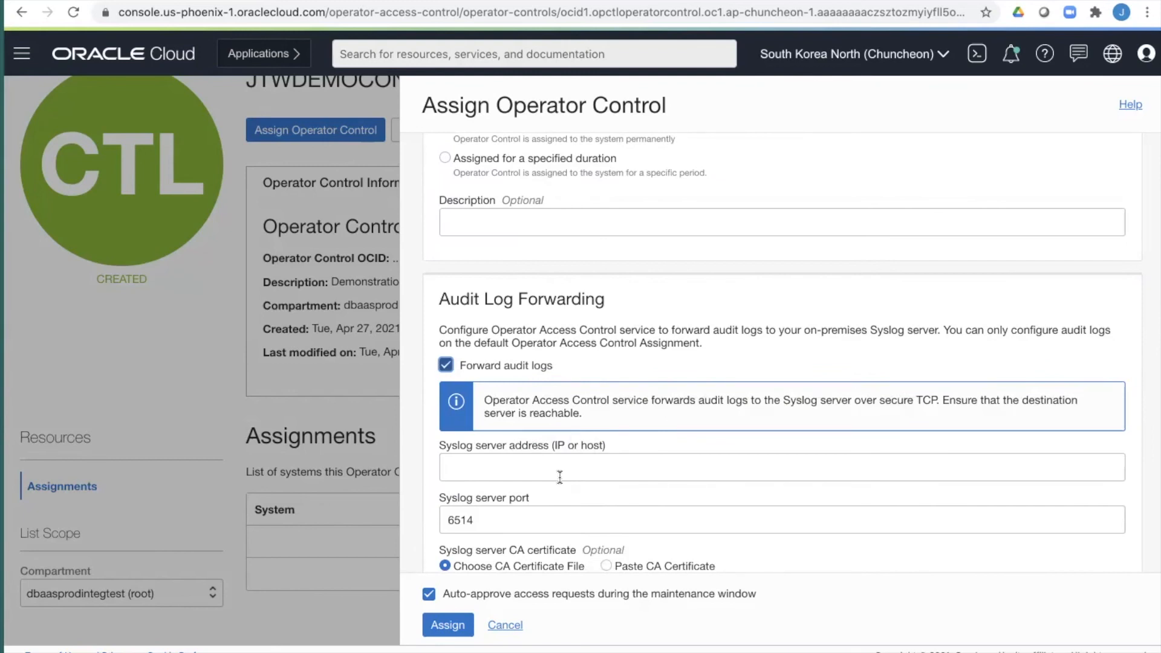
pyautogui.scroll(-3, 560, 476)
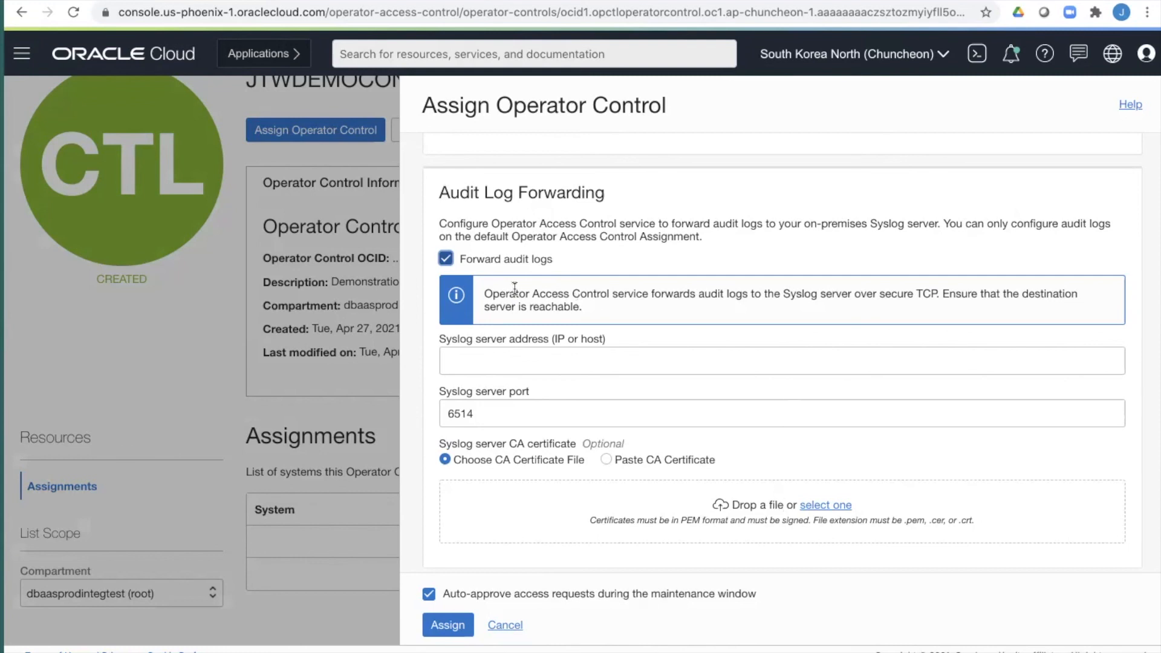
pyautogui.click(446, 260)
# Submit the operator control assignment and open the list of Operator Access Control assignments
pyautogui.click(446, 625)
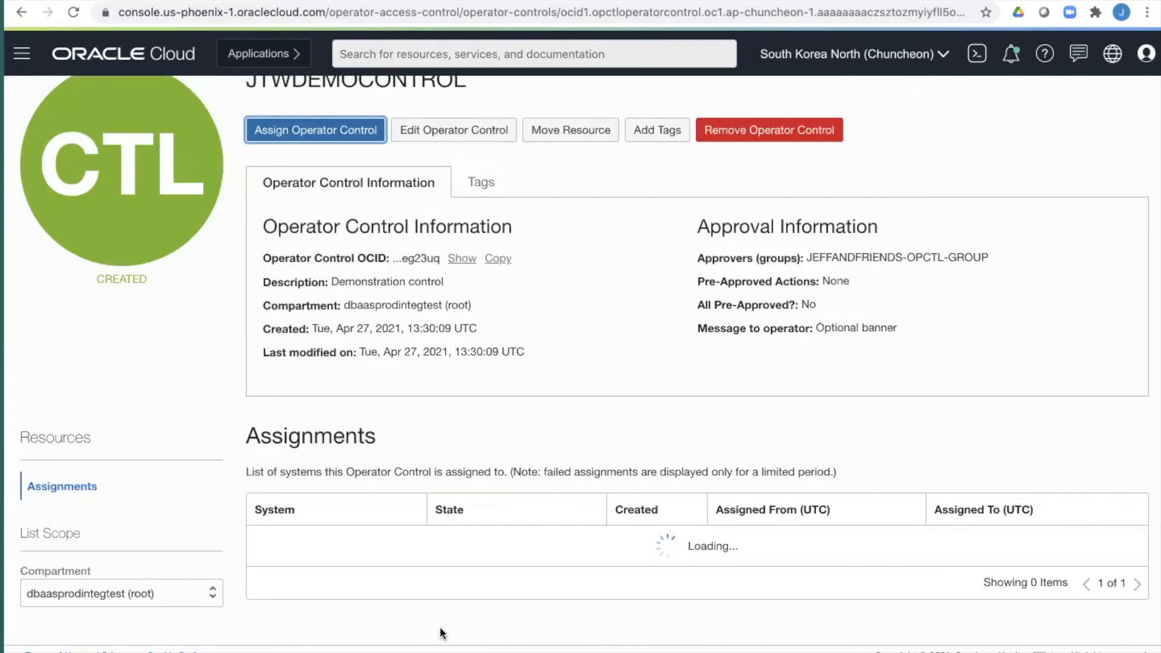
pyautogui.click(22, 53)
pyautogui.scroll(-1, 241, 196)
pyautogui.moveTo(121, 427)
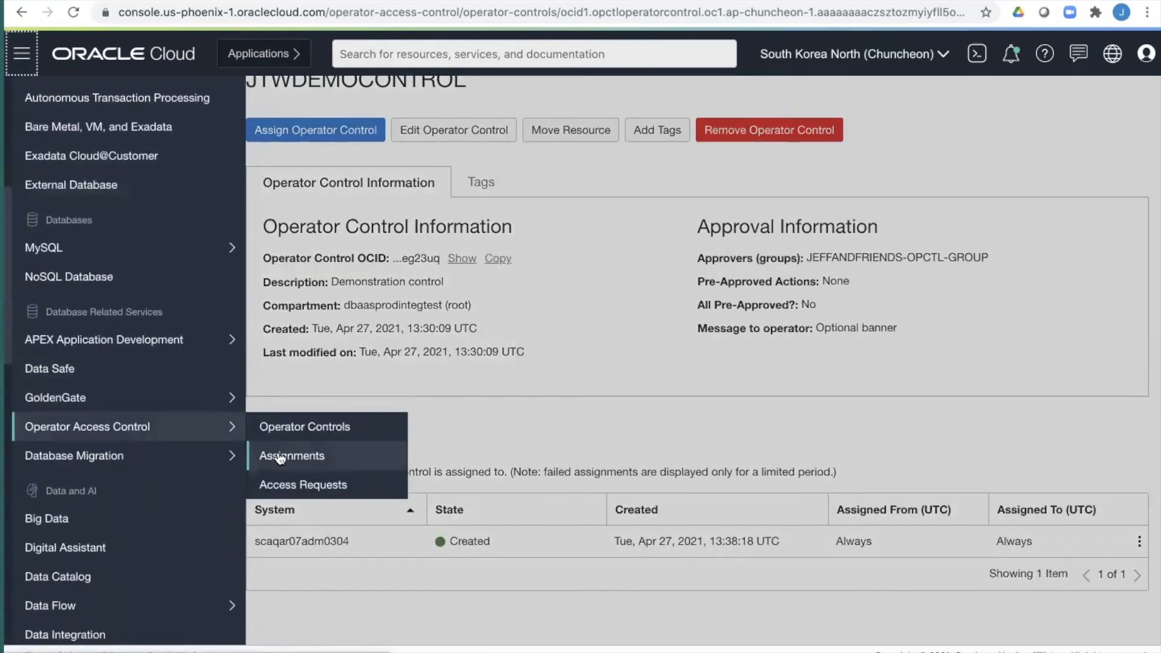
pyautogui.click(279, 456)
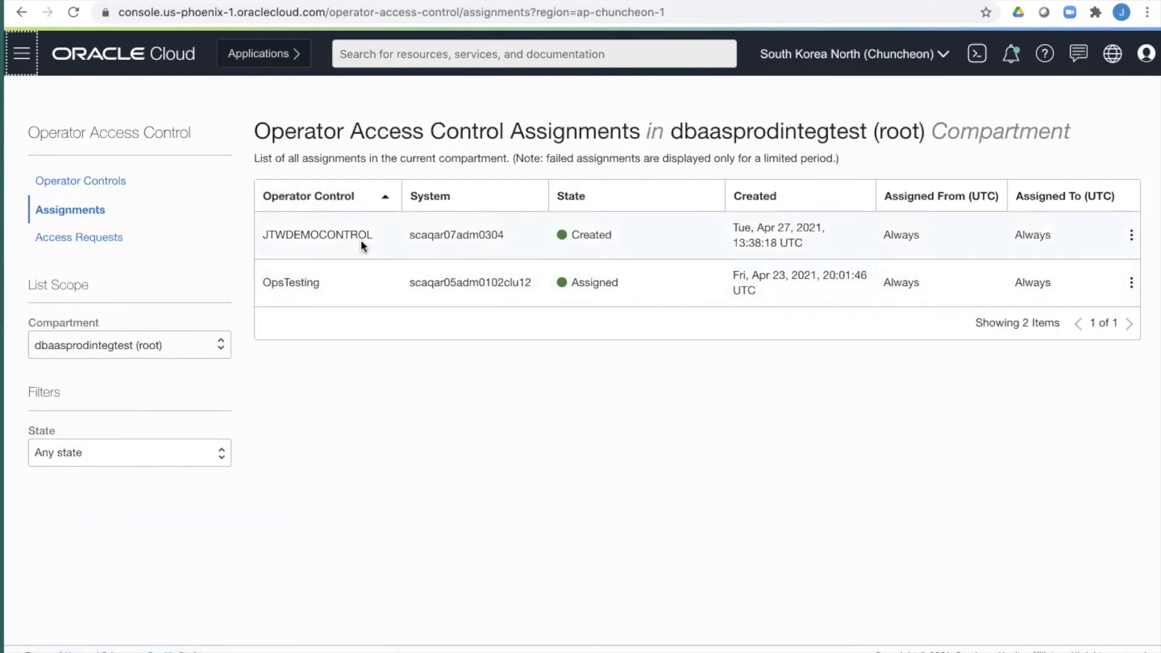
# Examine the JTWDEMOCONTROL assignment in the list and the actions available for it
pyautogui.moveTo(301, 233); pyautogui.dragTo(422, 235)
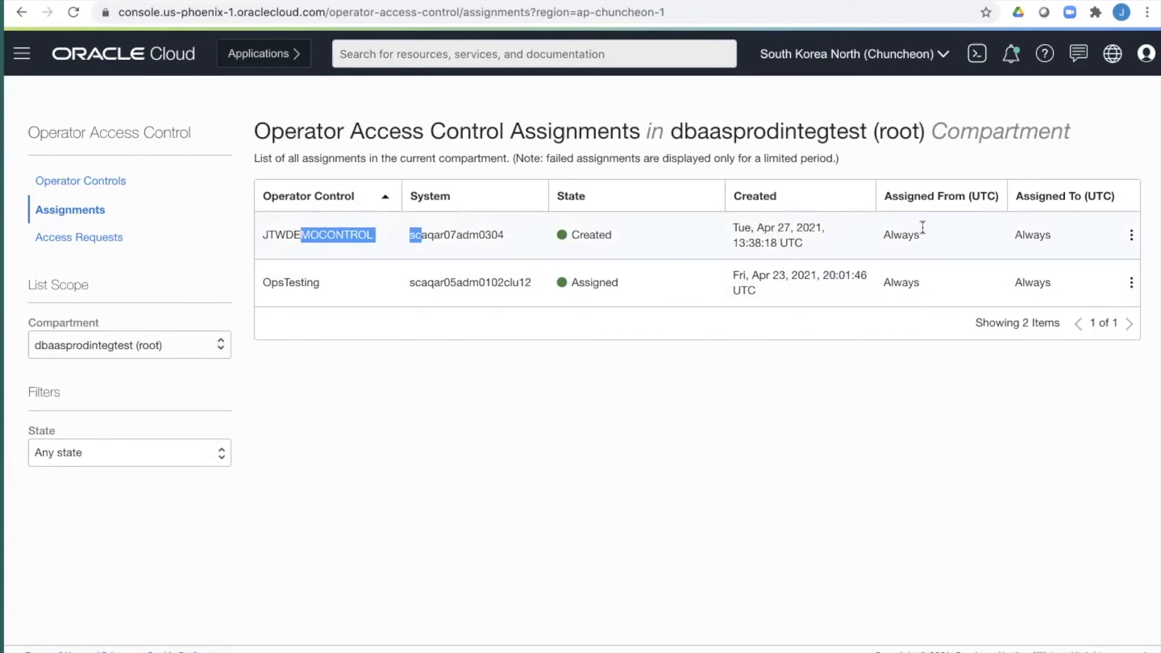
pyautogui.click(1132, 237)
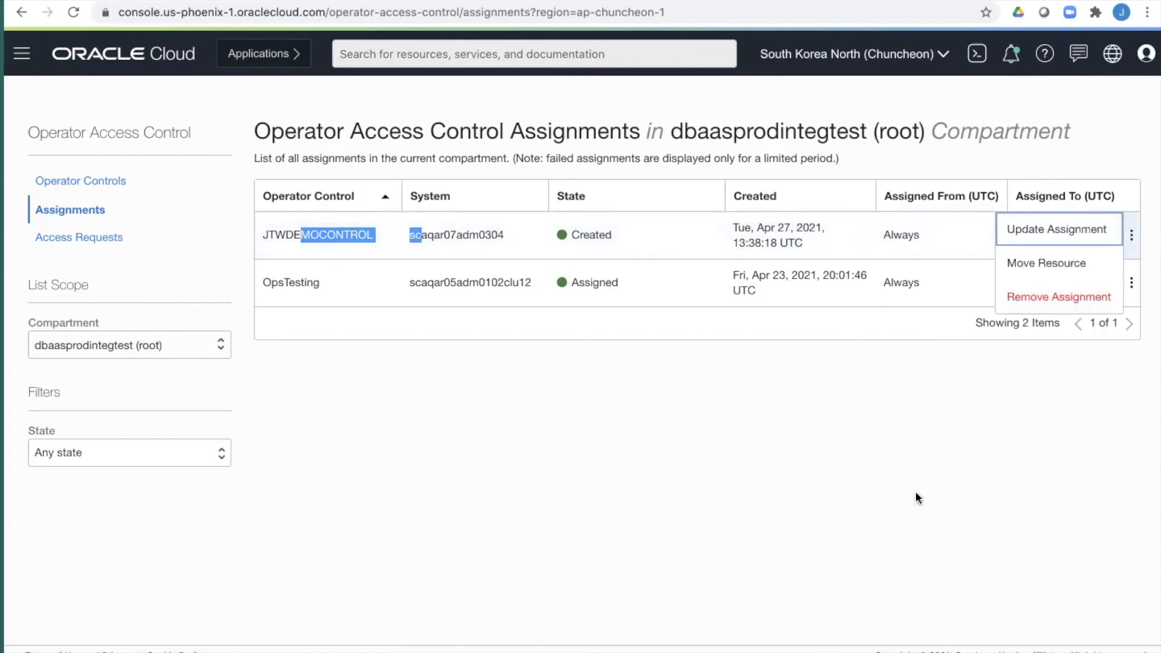
pyautogui.press('Escape')
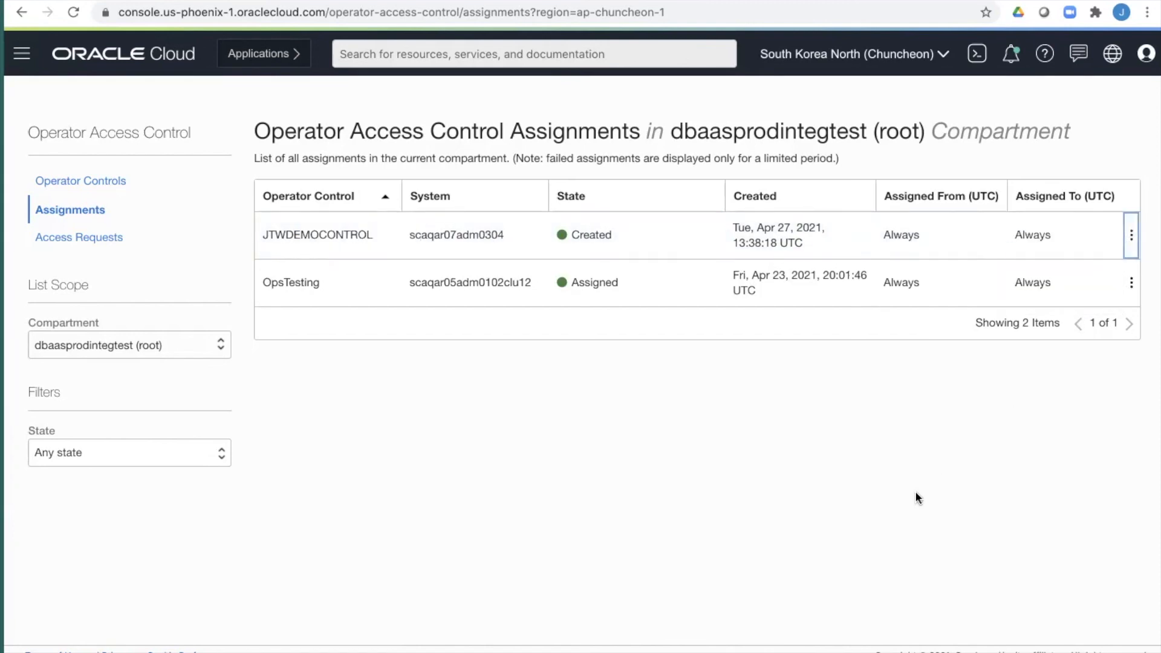